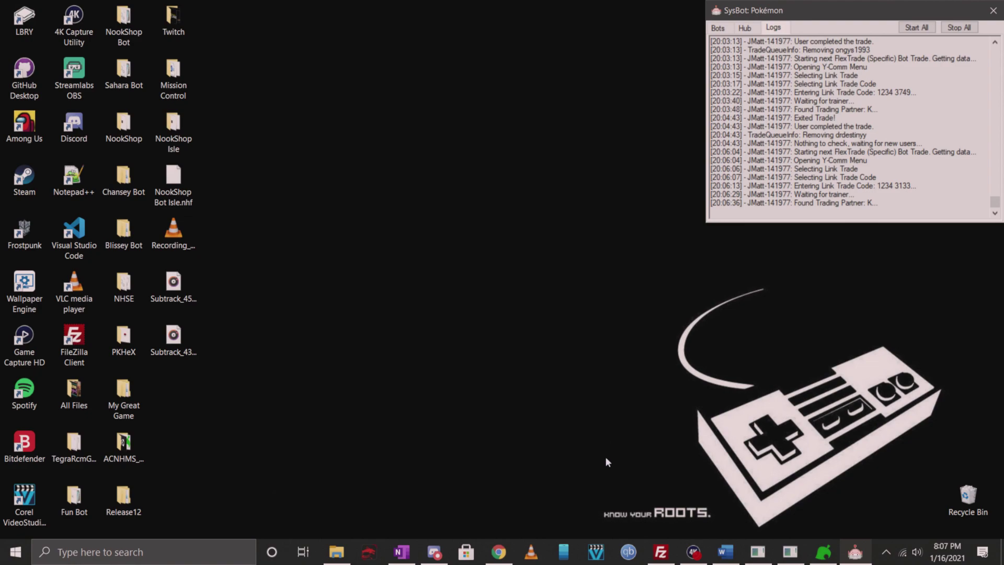
Download sys-botbase.zip from the GitHub release Assets, then minimize Chrome to the desktop.
left_click(499, 552)
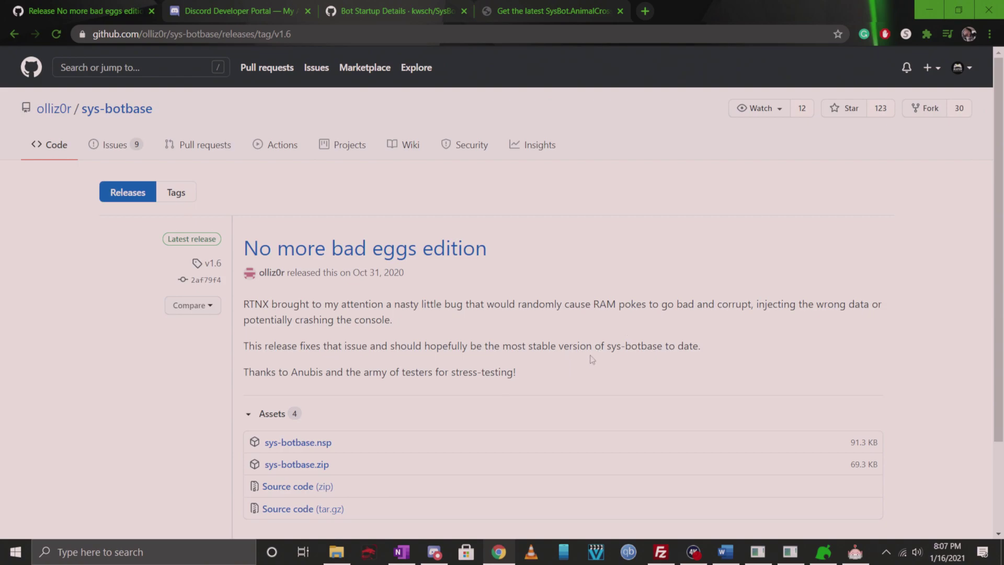
left_click(311, 467)
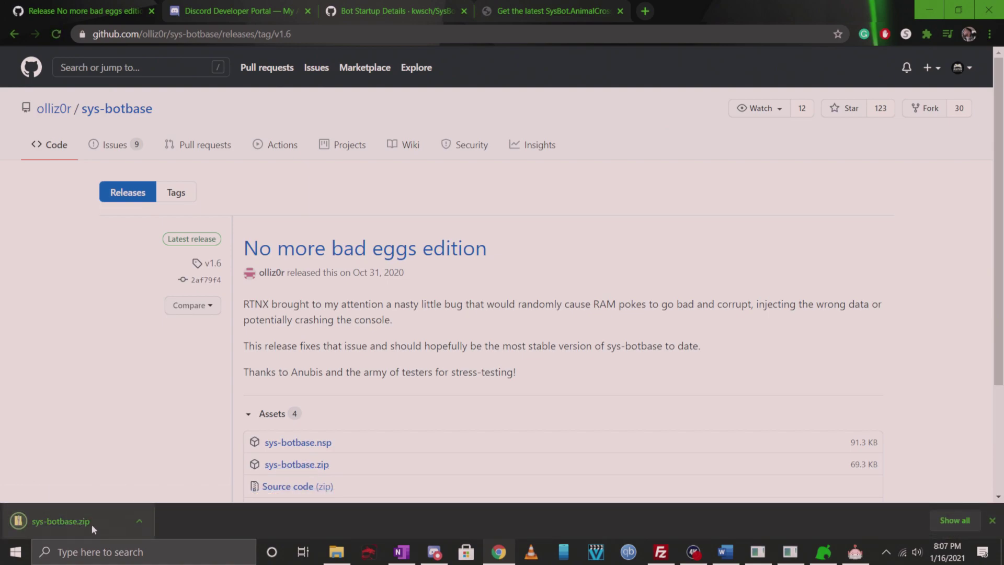
left_click(933, 8)
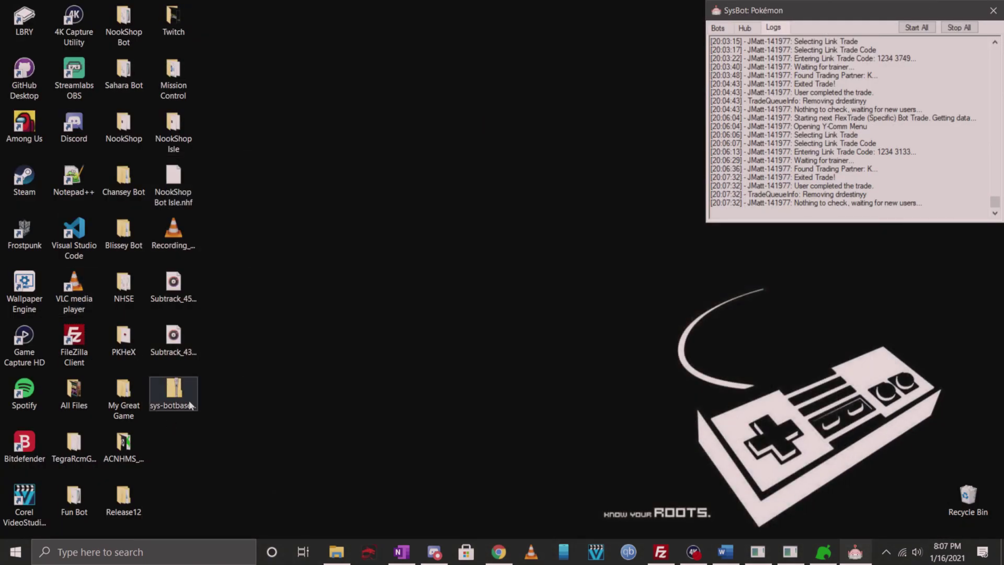
Open sys-botbase.zip to inspect its atmosphere folder, then close it.
double_click(174, 391)
left_click_drag(408, 149, 576, 138)
left_click(384, 219)
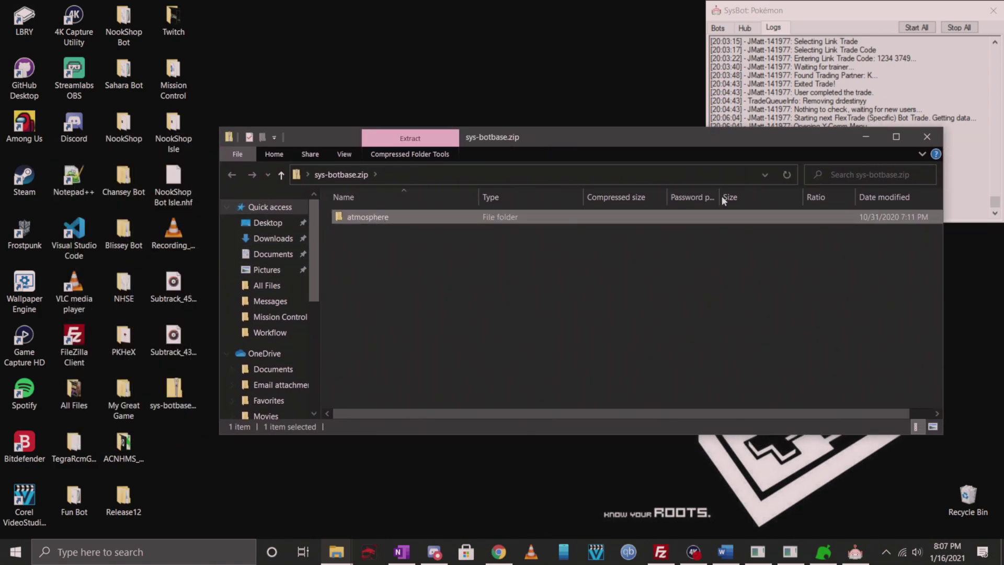
left_click(927, 136)
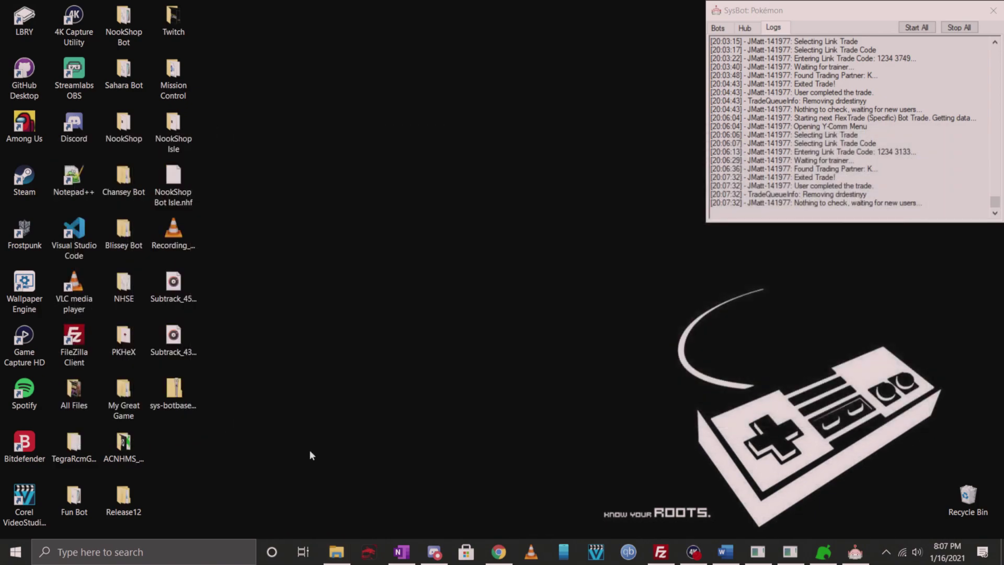
Extract sys-botbase.zip to a sys-botbase folder with 7-Zip and delete the zip.
right_click(178, 402)
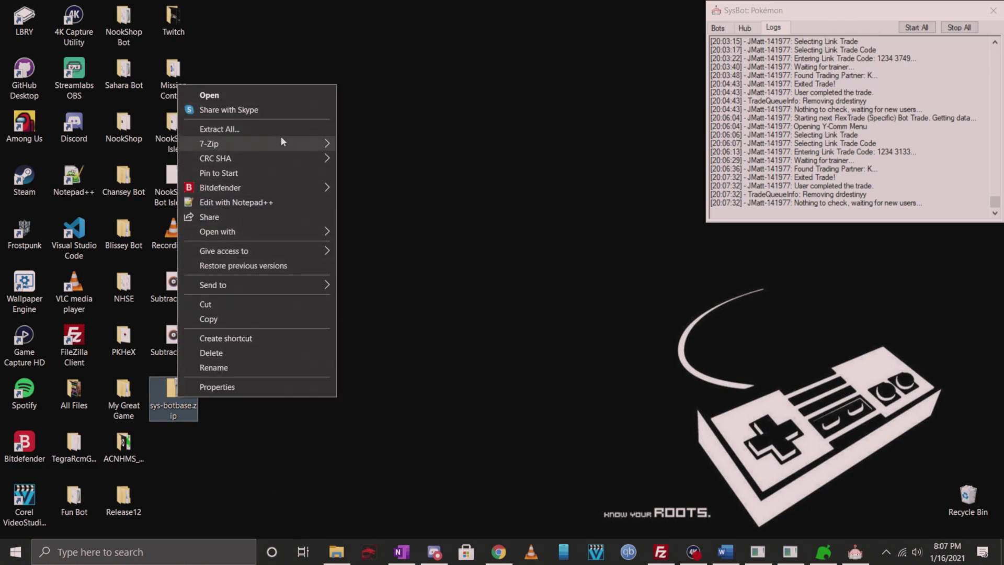
mouse_move(281, 142)
left_click(407, 204)
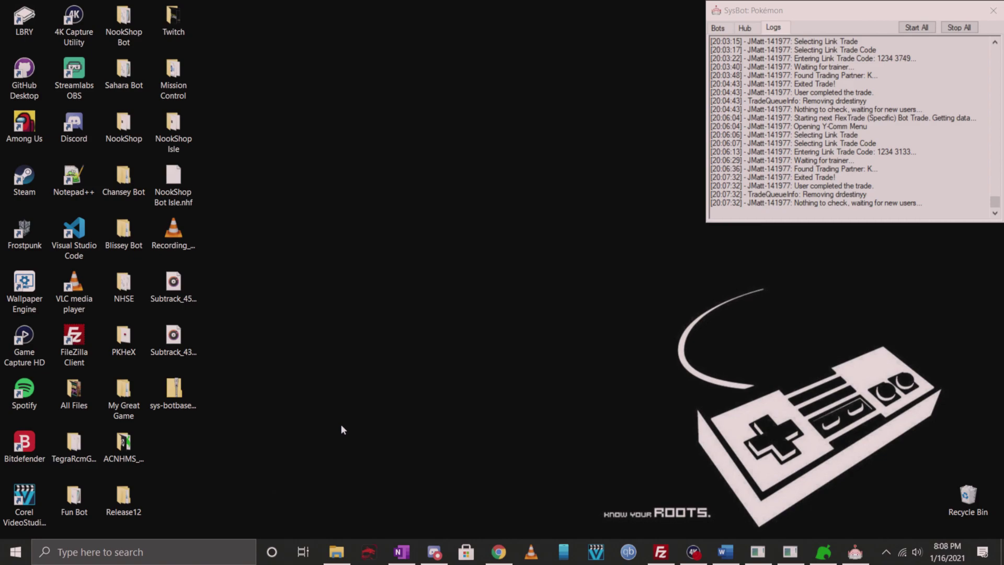
left_click(173, 402)
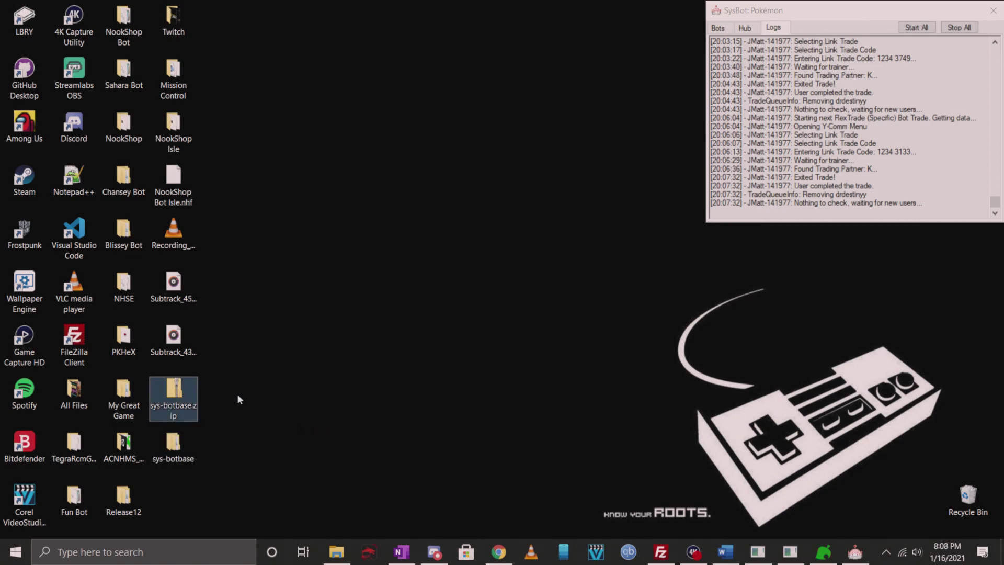
key("Delete")
left_click_drag(173, 445, 178, 400)
left_click(300, 413)
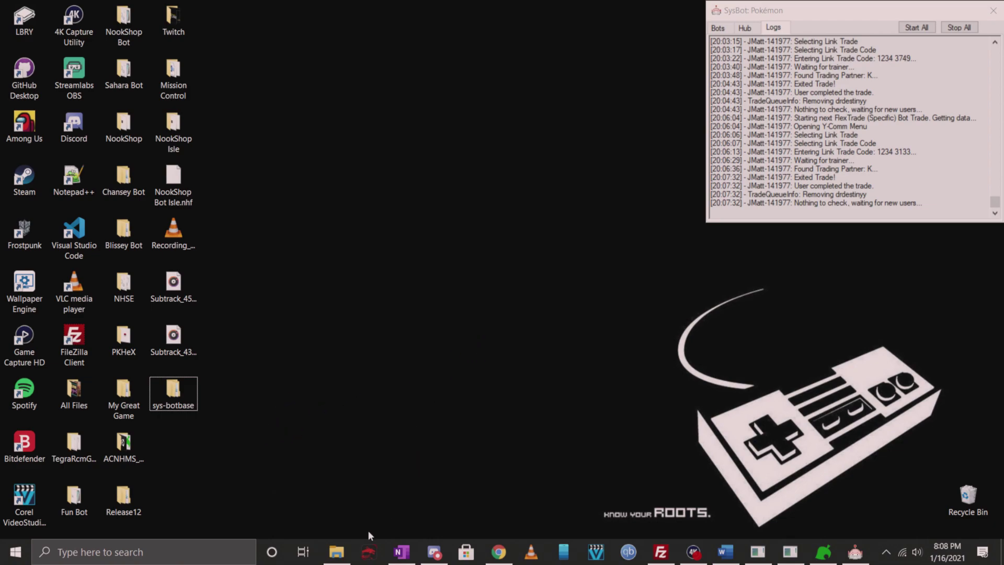
left_click(338, 552)
Open the sys-botbase folder alongside the 192.168.1.220 share window.
left_click_drag(460, 130, 639, 49)
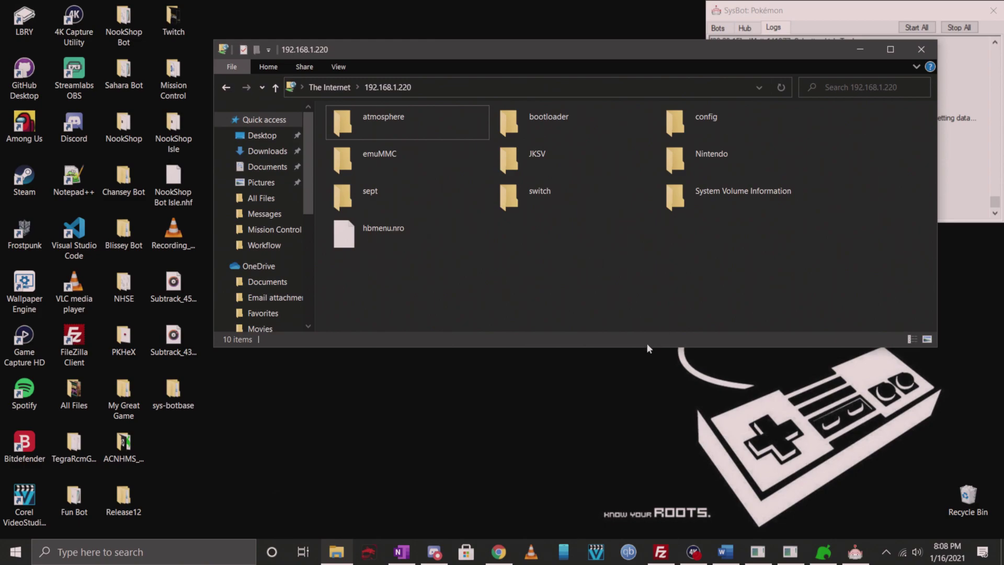
left_click_drag(588, 52, 630, 57)
left_click(180, 393)
double_click(185, 391)
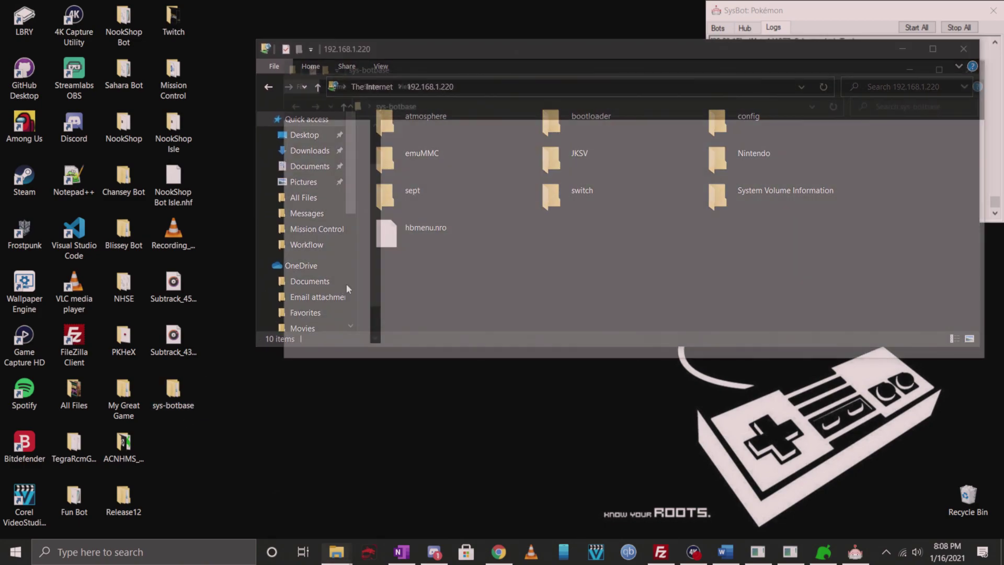
left_click_drag(559, 42, 328, 247)
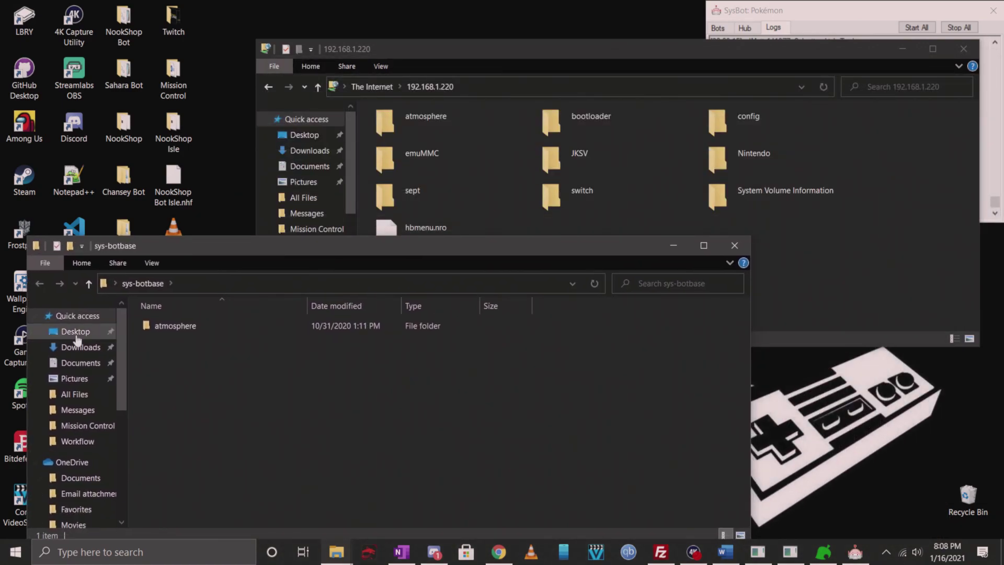
Copy the atmosphere folder onto 192.168.1.220 and close both Explorer windows.
left_click(186, 327)
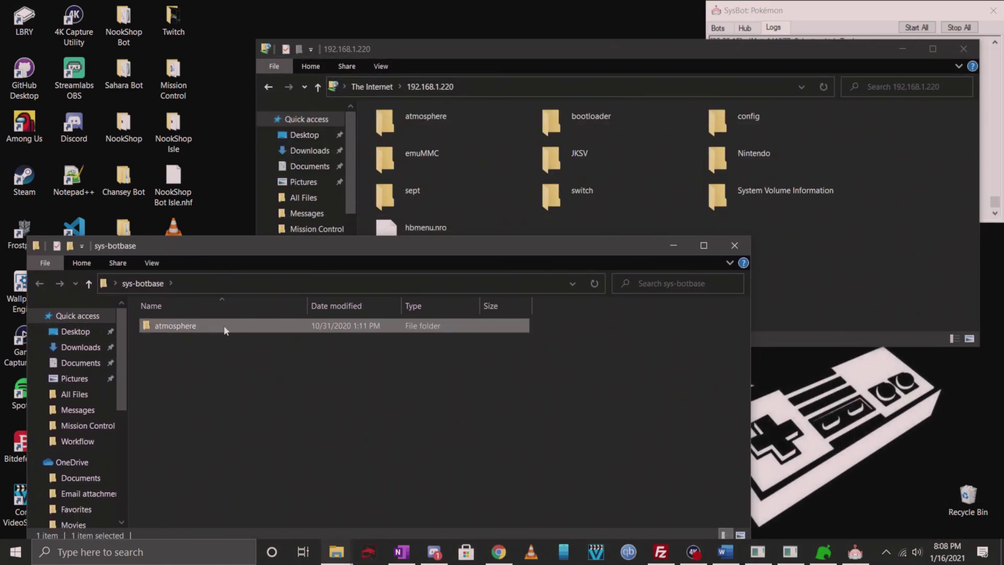
left_click_drag(224, 327, 321, 425)
left_click(738, 248)
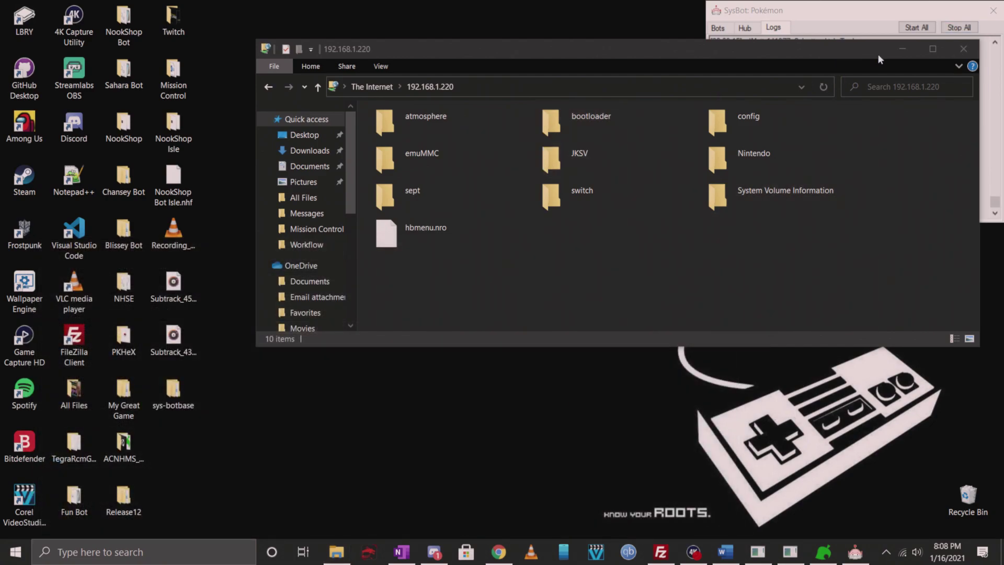
left_click(969, 53)
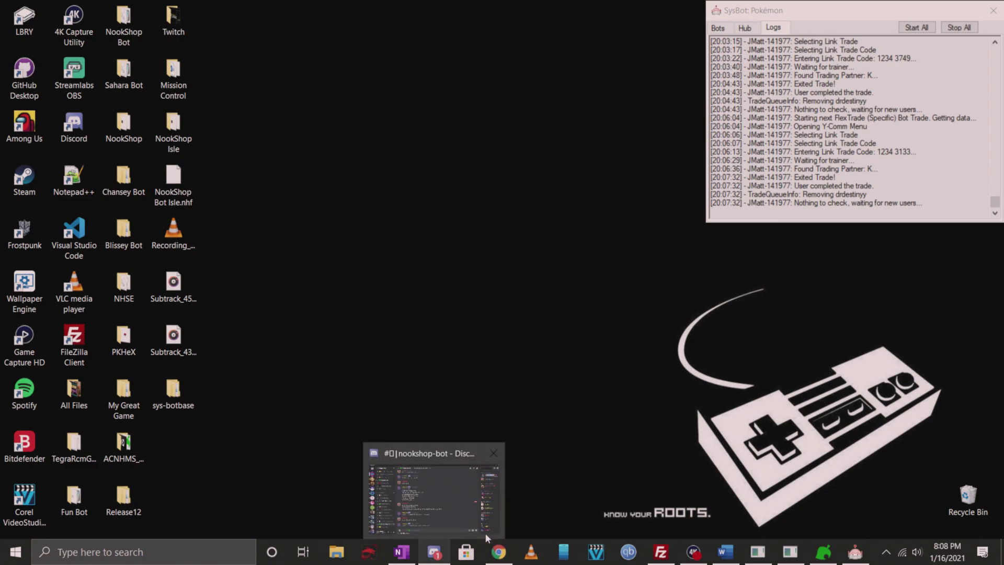
Bring Chrome back and switch to the Discord Developer Portal Applications tab.
left_click(503, 557)
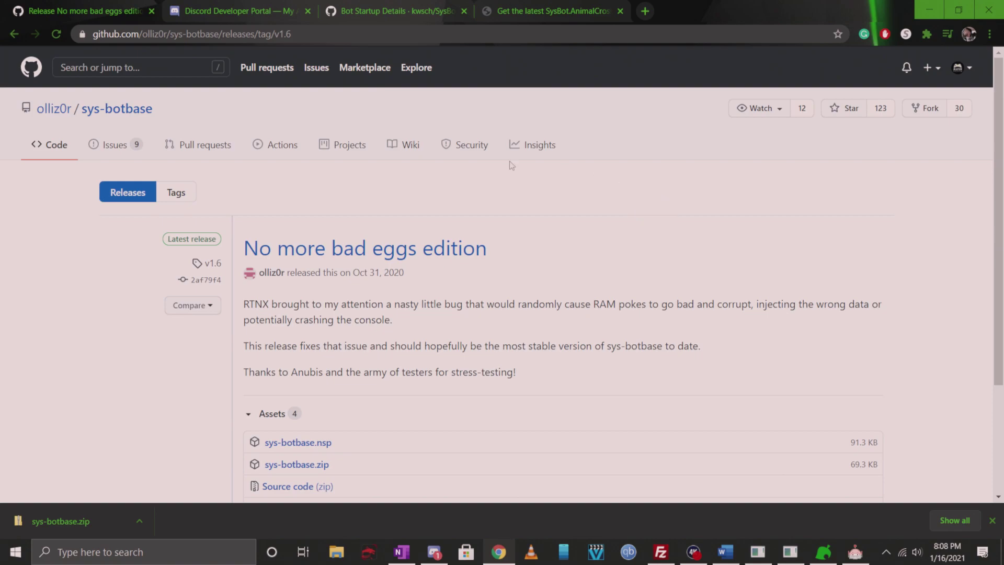
left_click(263, 13)
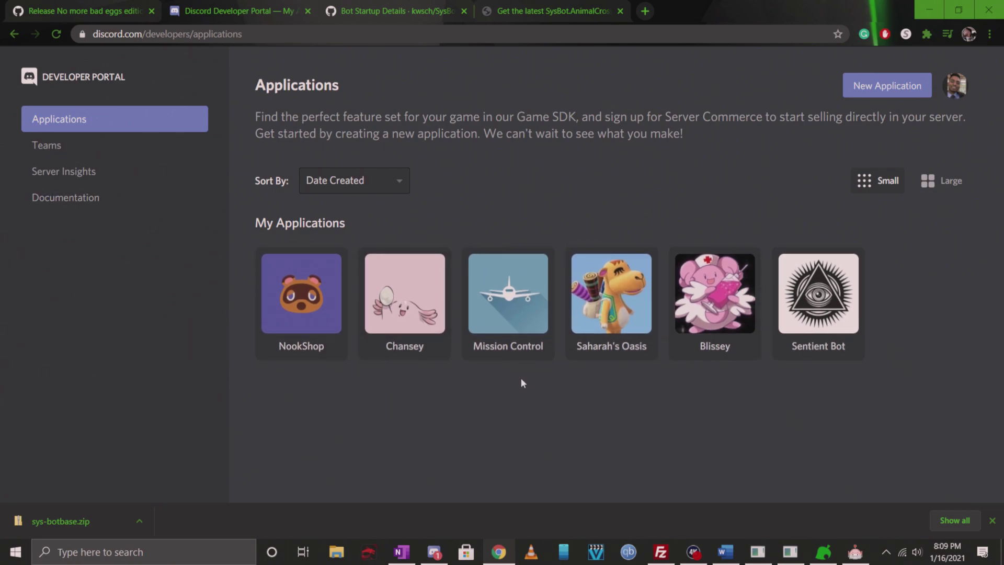
Dismiss the download bar and create a new application named 'timmysstorage'.
left_click(992, 521)
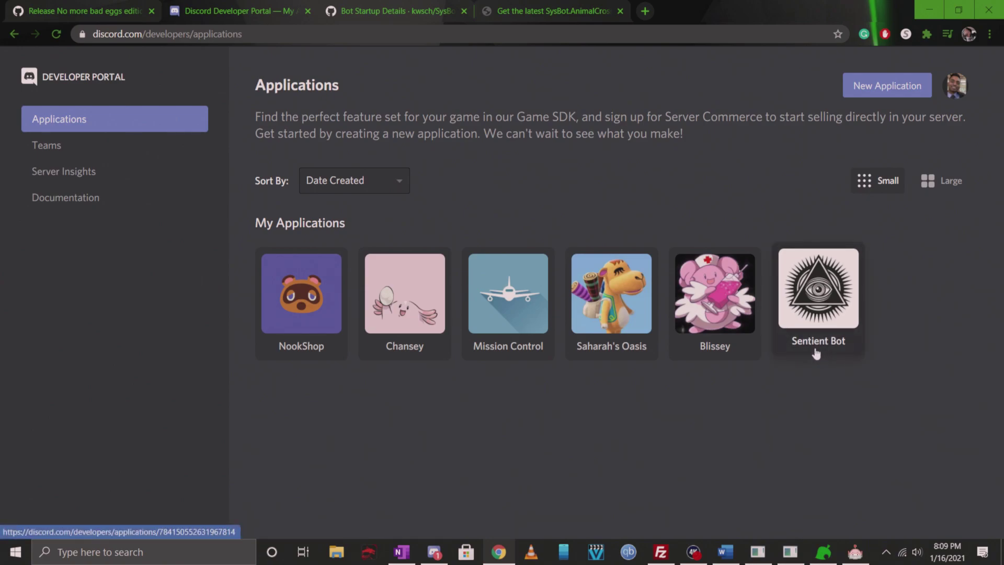
left_click(886, 89)
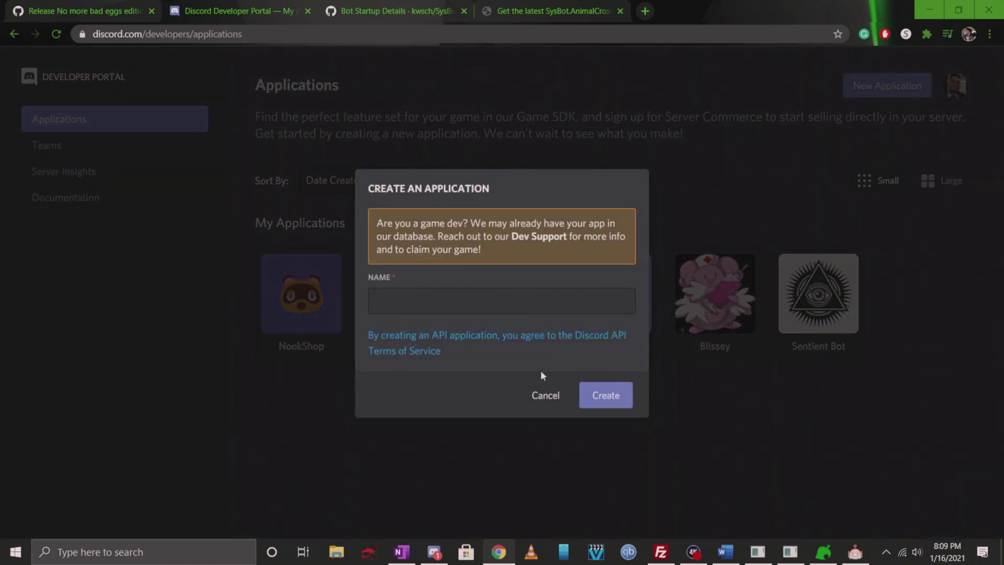
left_click(477, 297)
left_click(520, 288)
left_click(503, 307)
type("dddd")
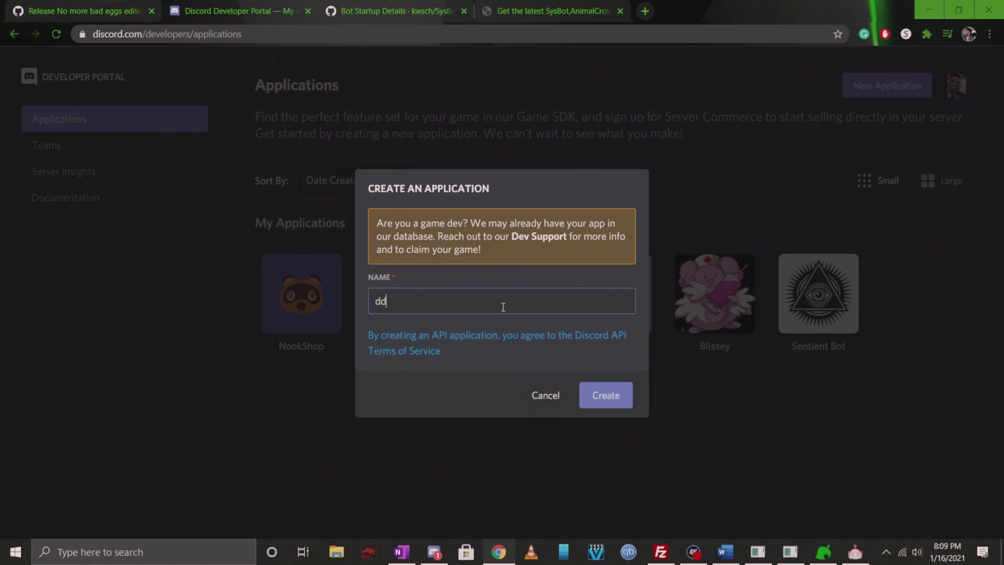
key("BackSpace")
key("BackSpace")
type("o")
type("timmys")
type("storage")
left_click(606, 395)
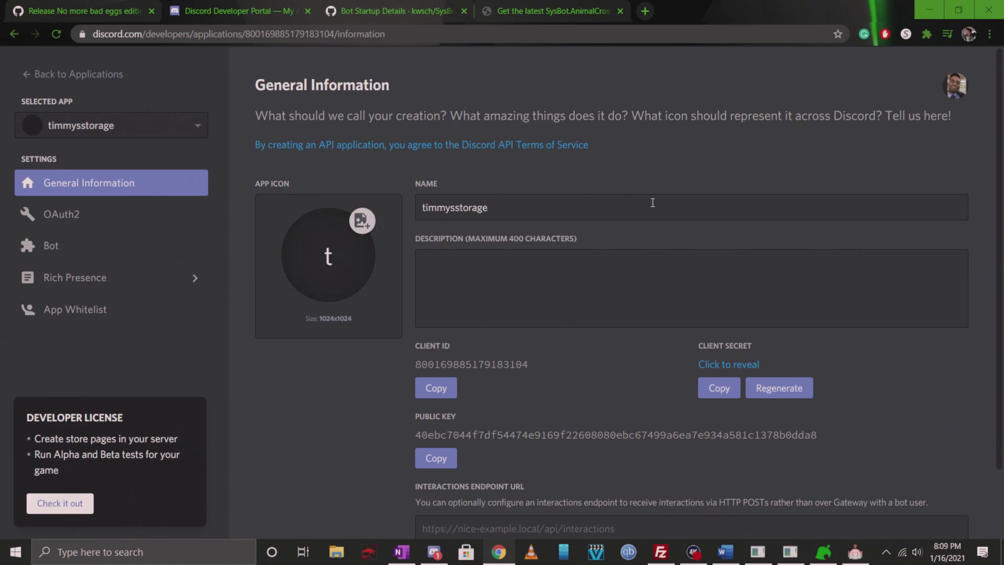
Check the timmysstorage name on General Information, then go to its Bot settings.
double_click(571, 195)
left_click(571, 195)
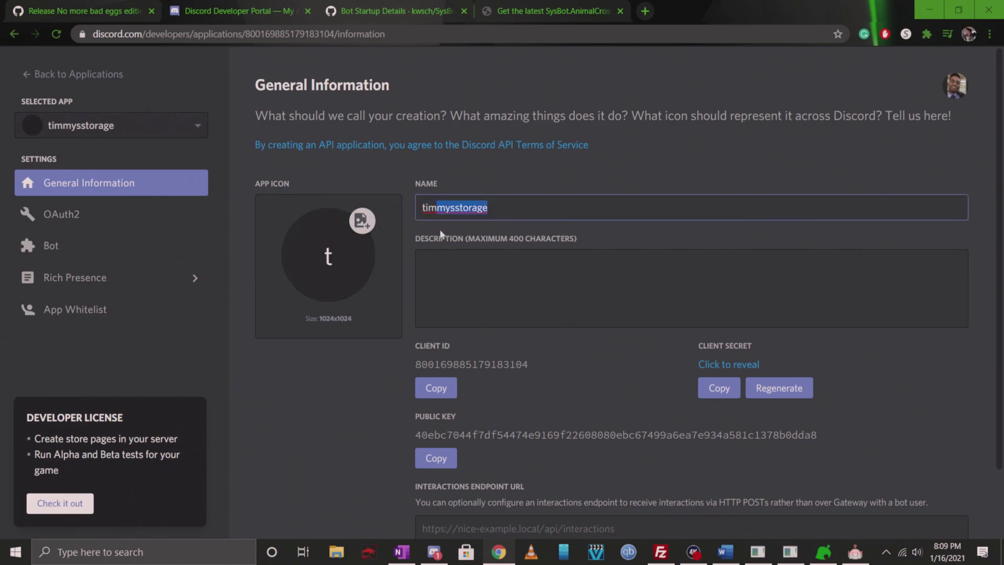
scroll(523, 262, "down", 1)
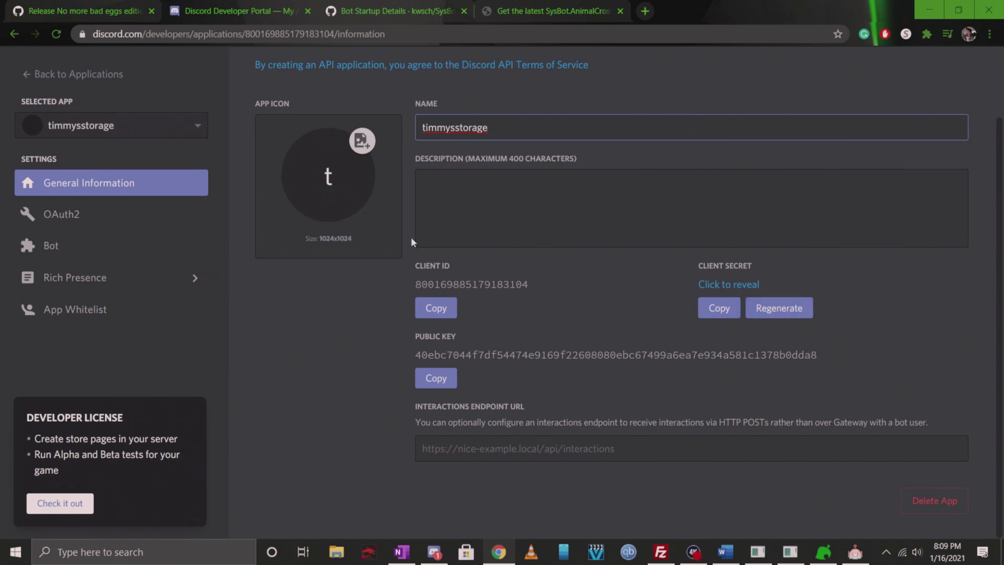
scroll(444, 327, "up", 1)
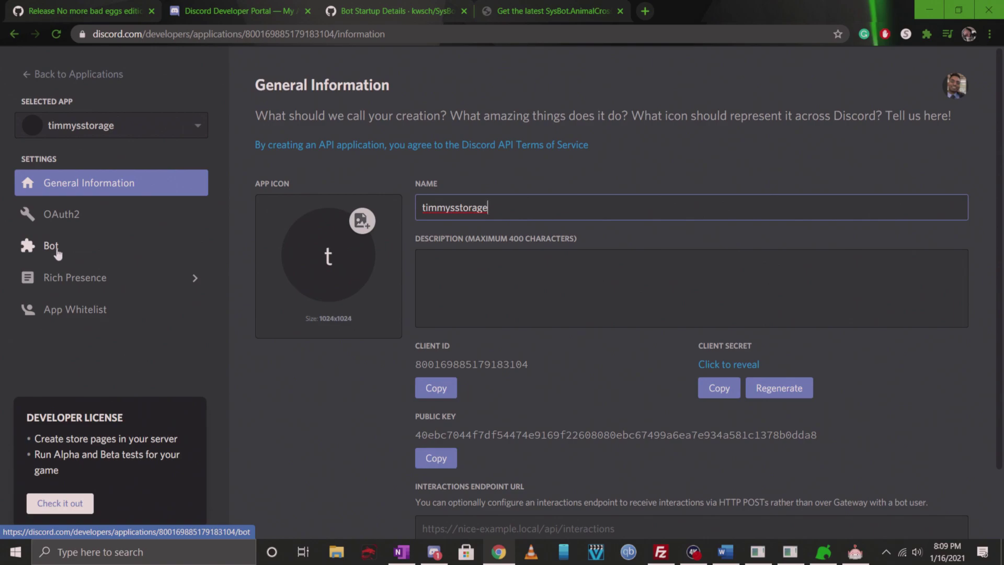
left_click(57, 253)
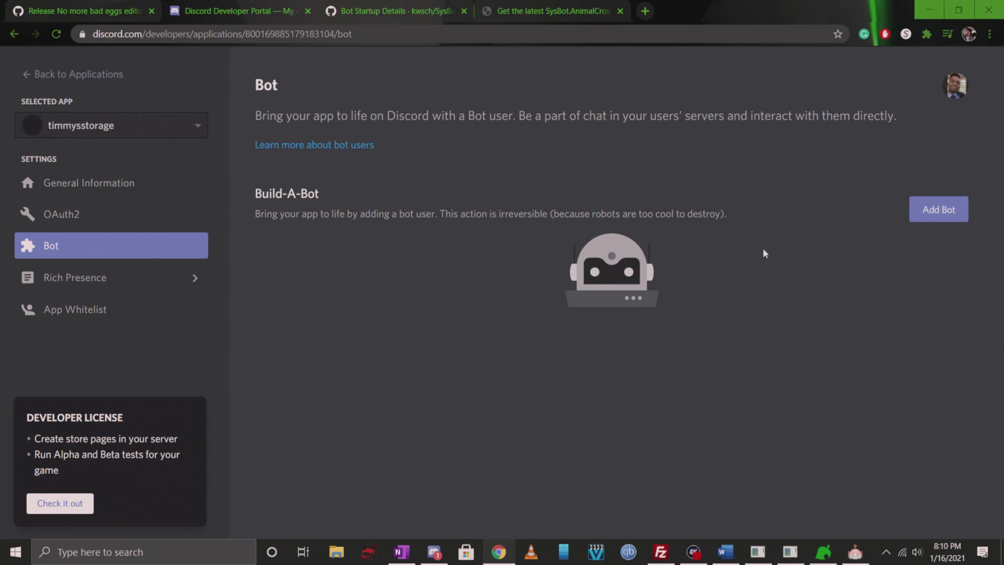
Add a bot user to timmysstorage and change its username to 'Timmys Storage'.
left_click(951, 223)
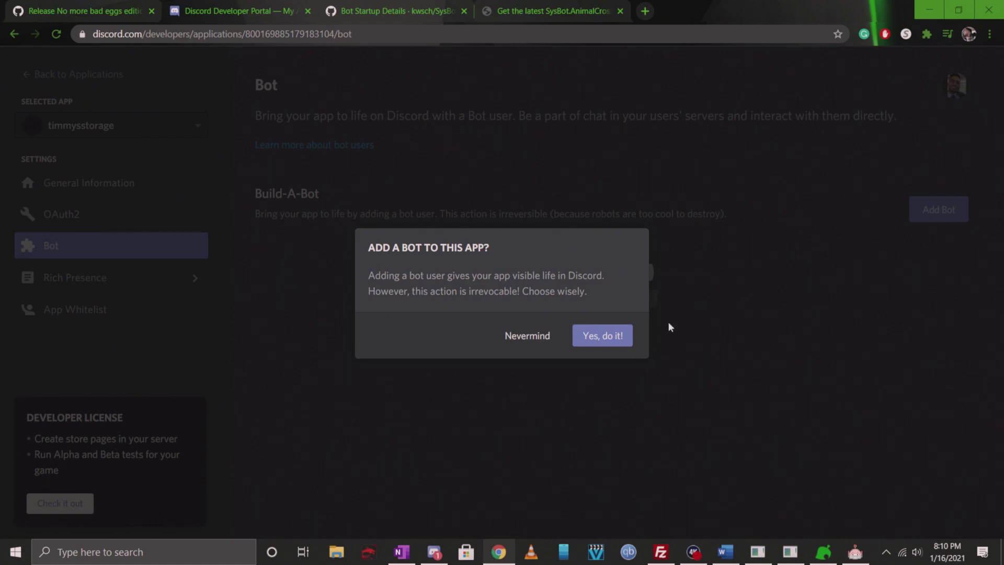
left_click(606, 337)
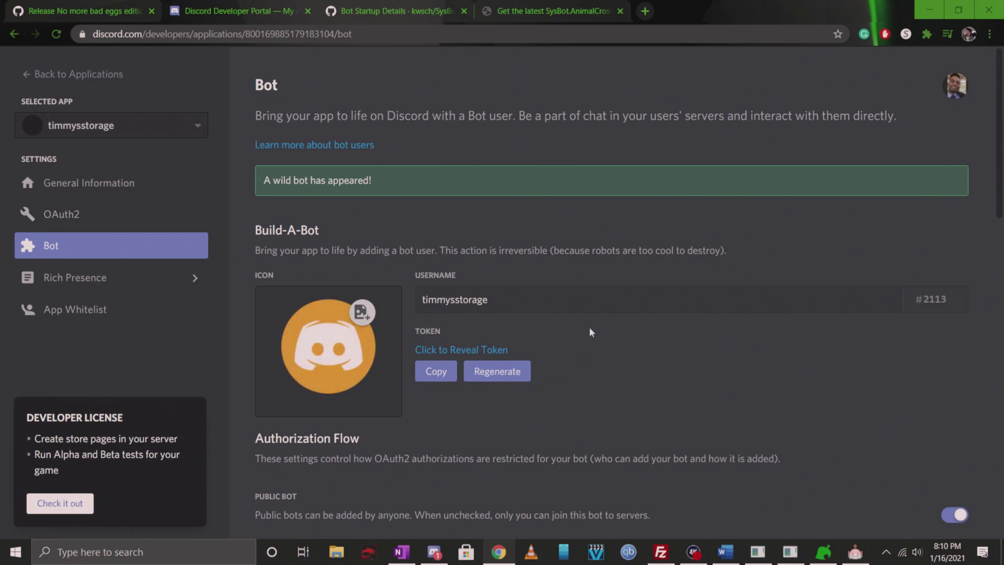
double_click(458, 302)
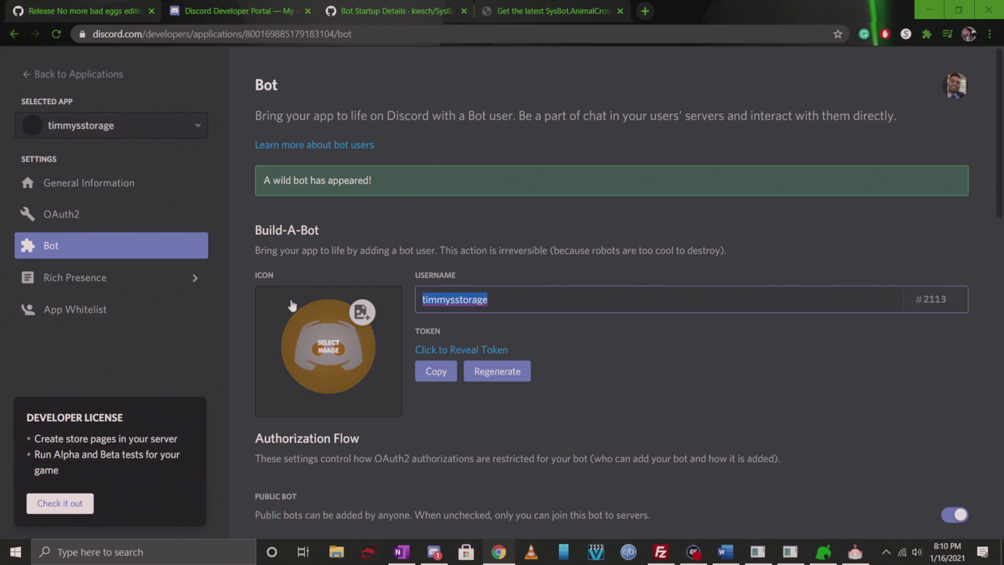
type("Timmys S")
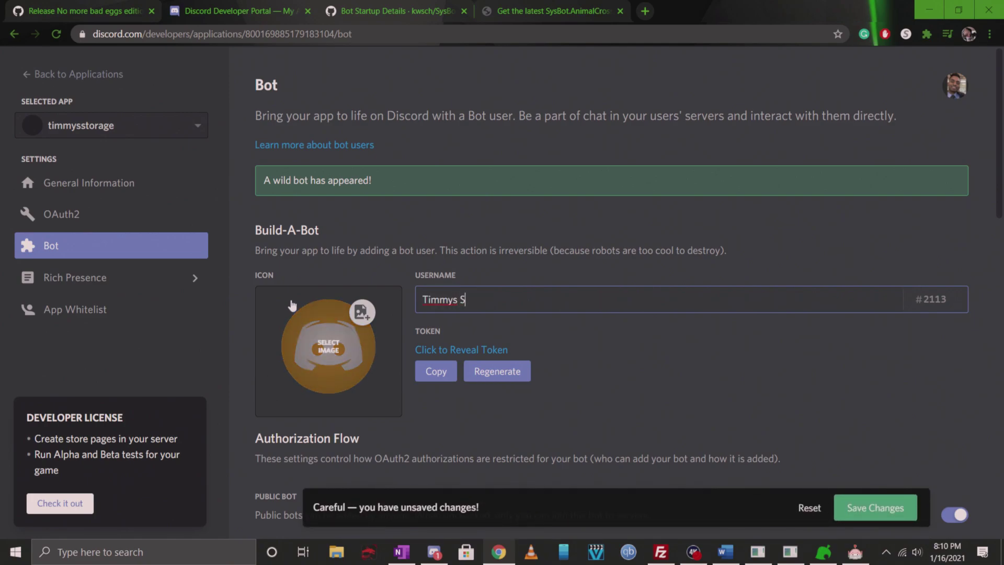
type("torage")
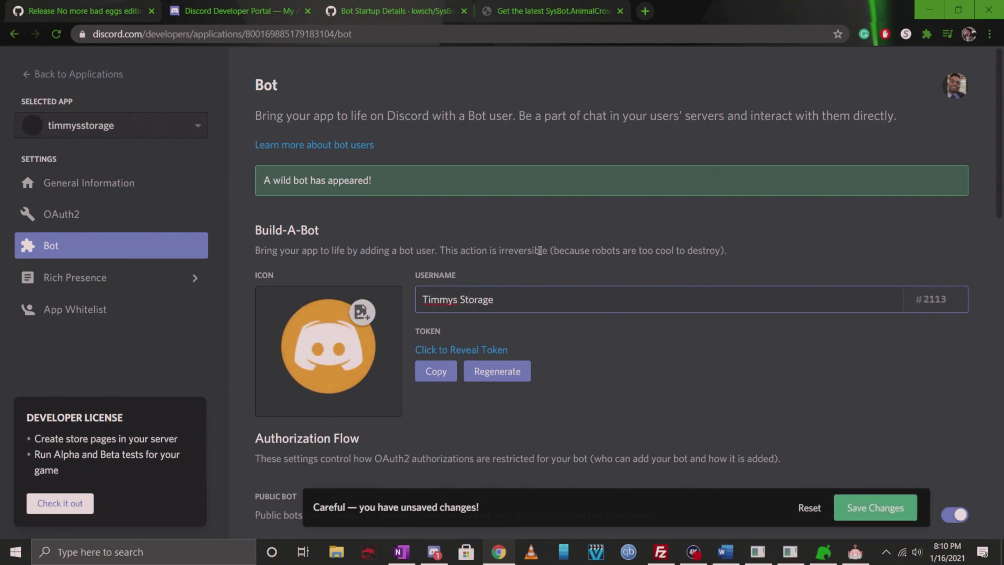
scroll(518, 376, "down", 4)
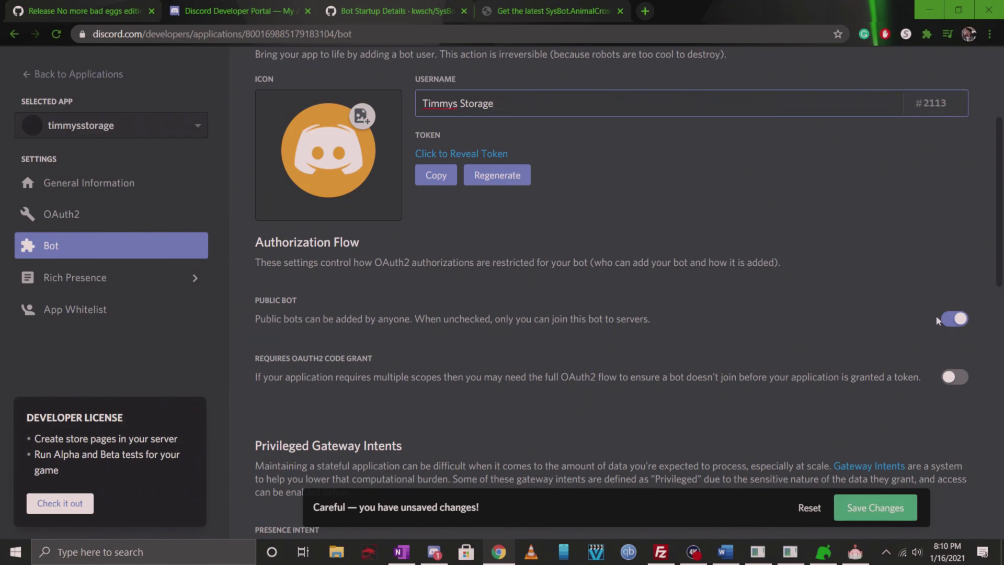
Turn Public Bot off and enable the Presence and Server Members intents.
left_click(957, 319)
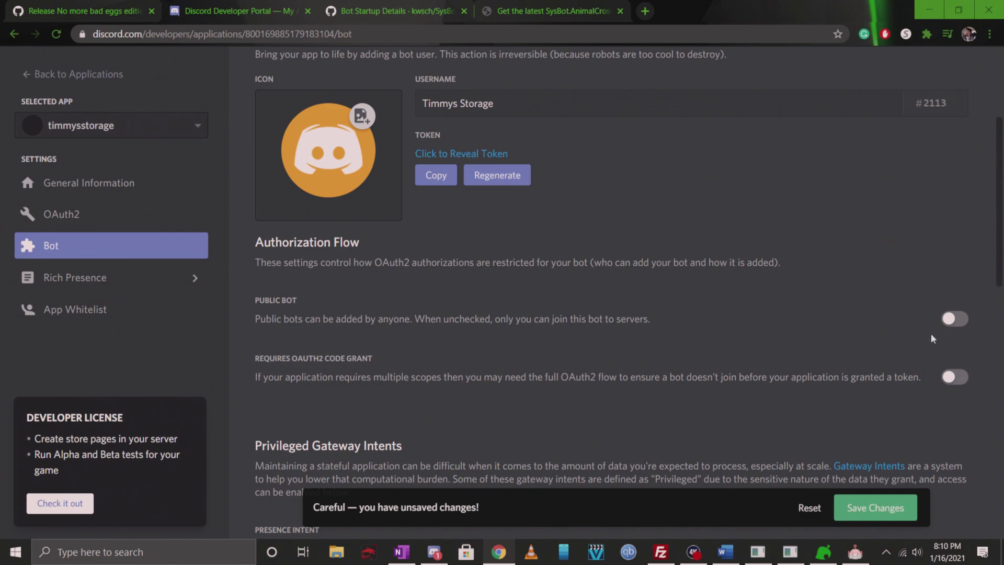
scroll(683, 347, "down", 5)
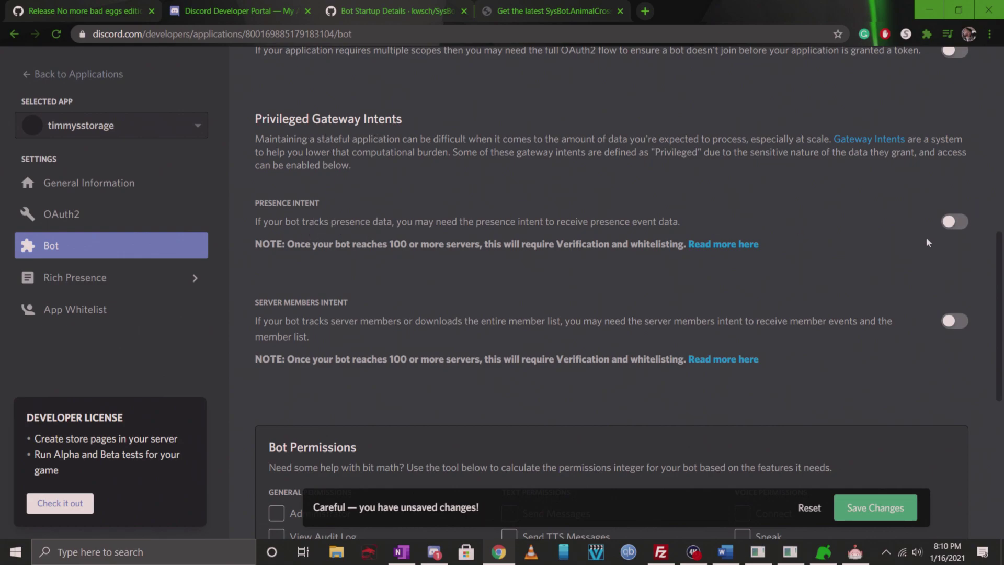
left_click(956, 222)
left_click(956, 321)
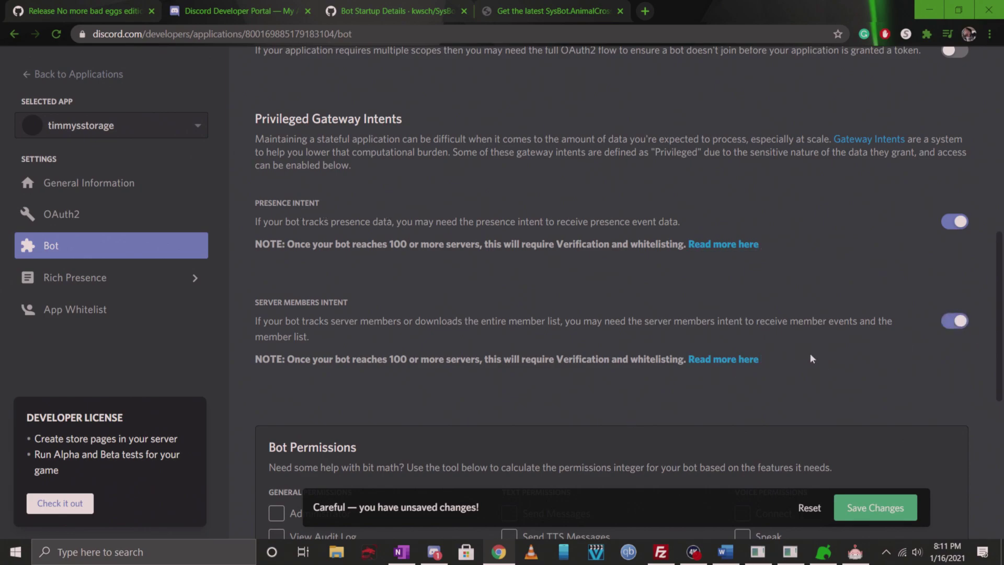
scroll(790, 360, "down", 1)
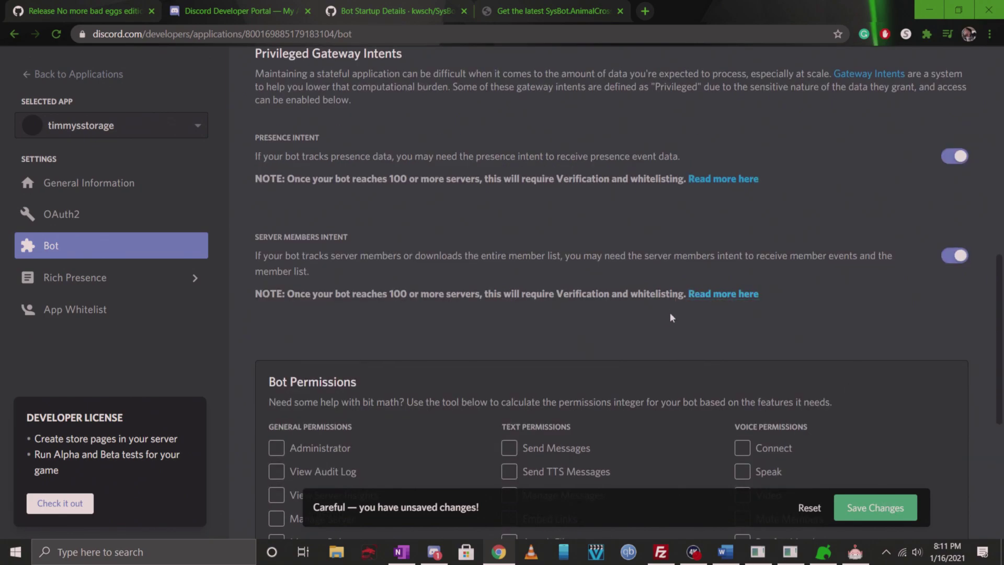
scroll(672, 317, "up", 3)
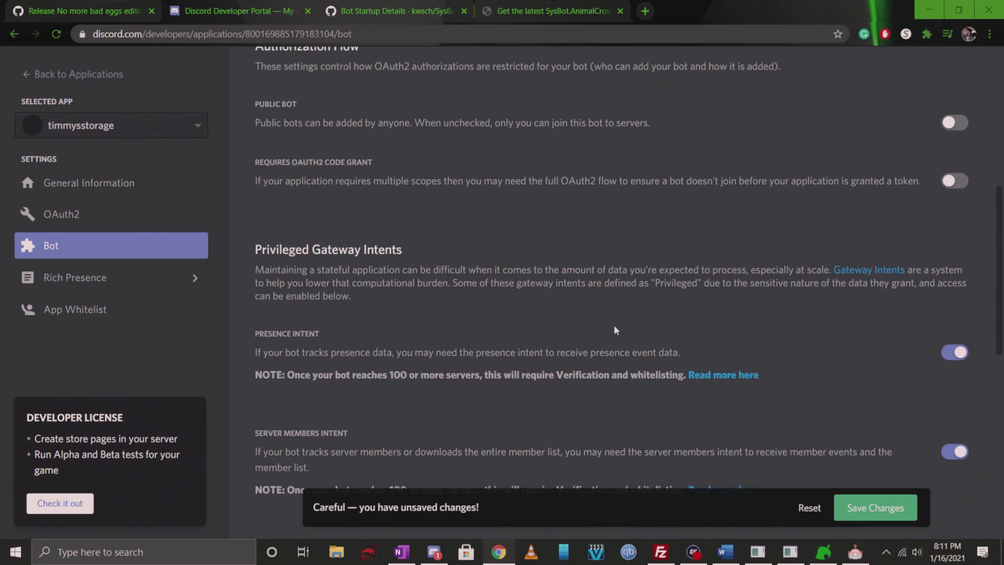
Save the bot changes and download the latest SysBot.AnimalCrossing build (SysBot-ACNH.zip).
left_click(879, 516)
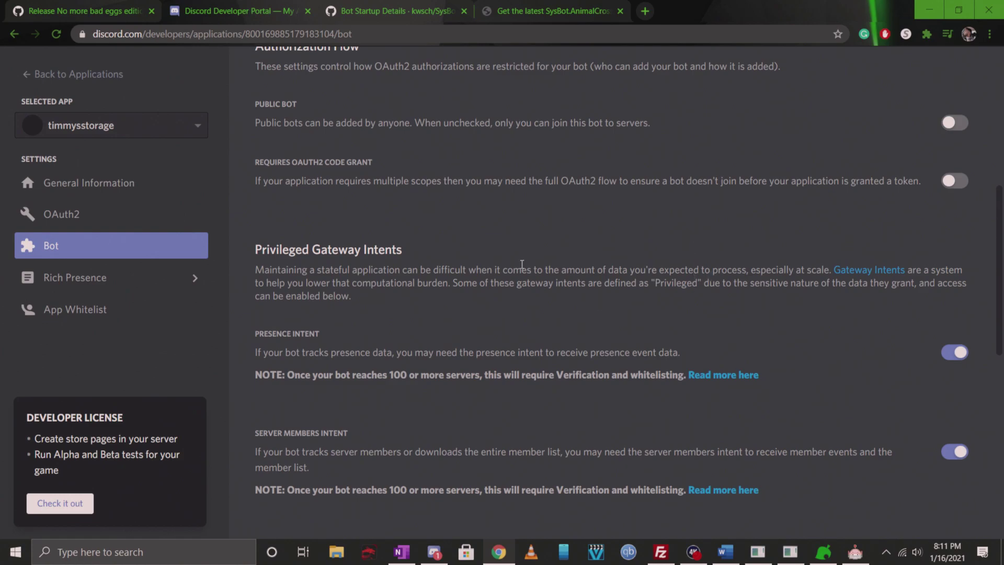
left_click(552, 11)
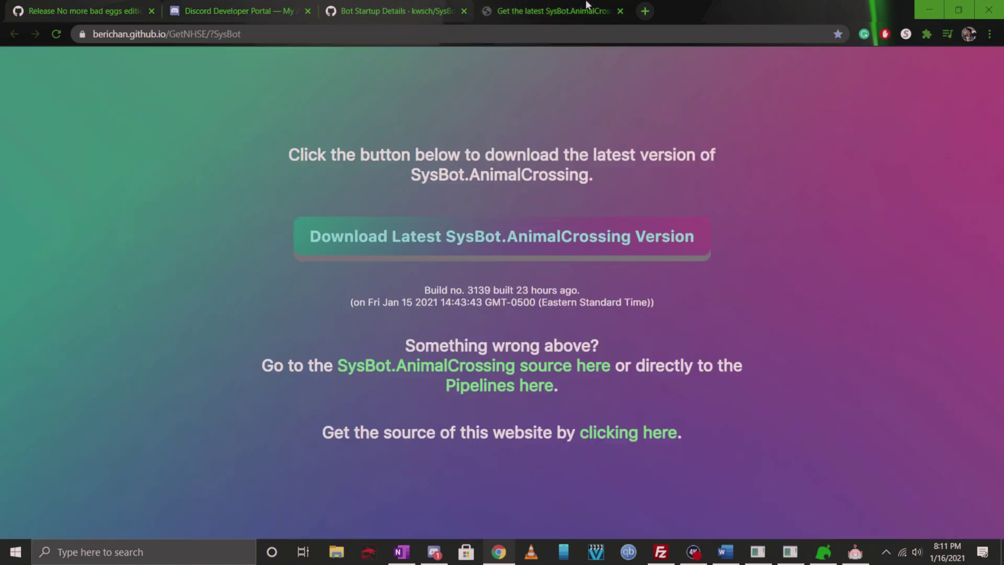
left_click(578, 250)
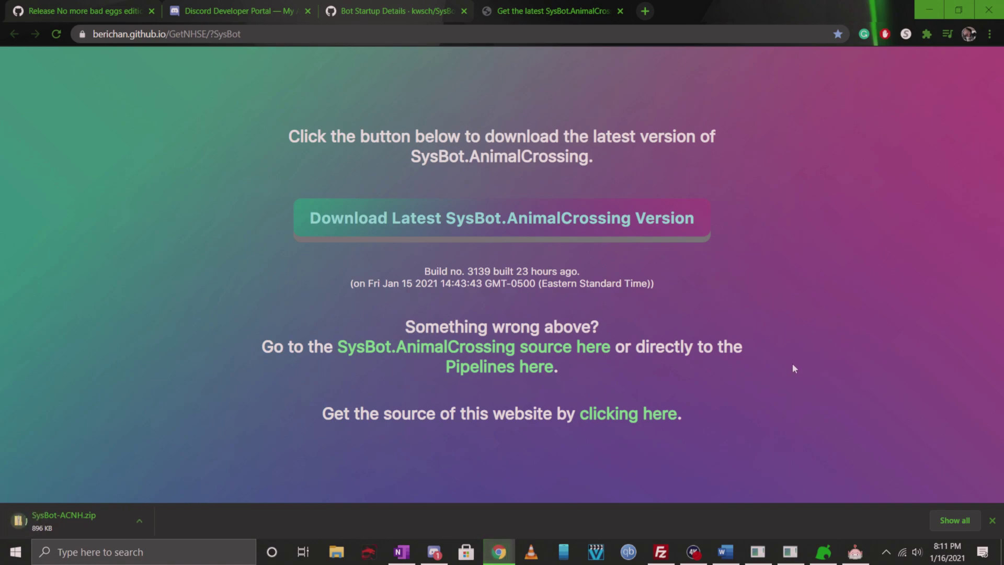
Drag the SysBot-ACNH folder out of SysBot-ACNH.zip onto the desktop and close the zip window.
left_click(934, 9)
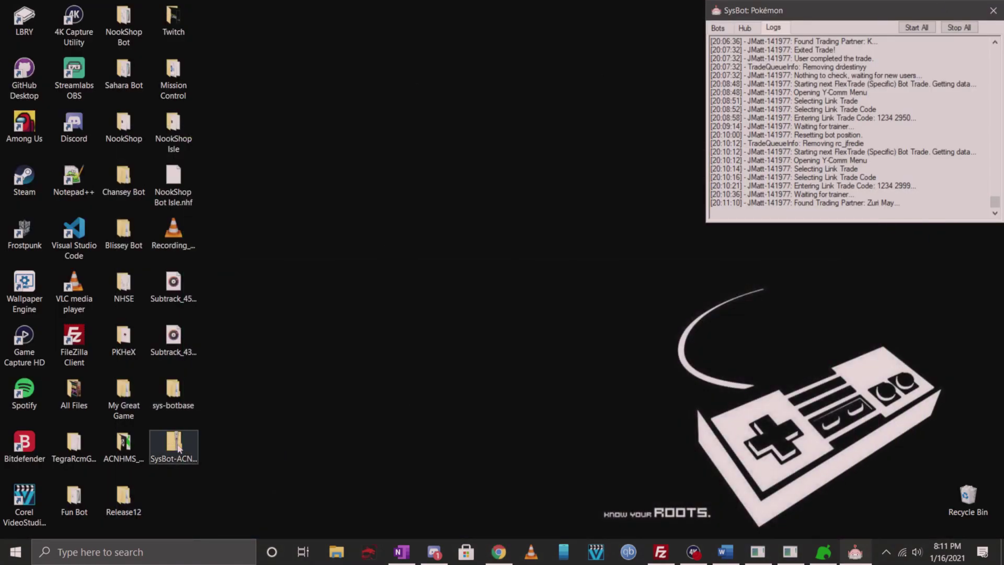
left_click_drag(178, 445, 231, 397)
left_click(224, 393)
double_click(225, 395)
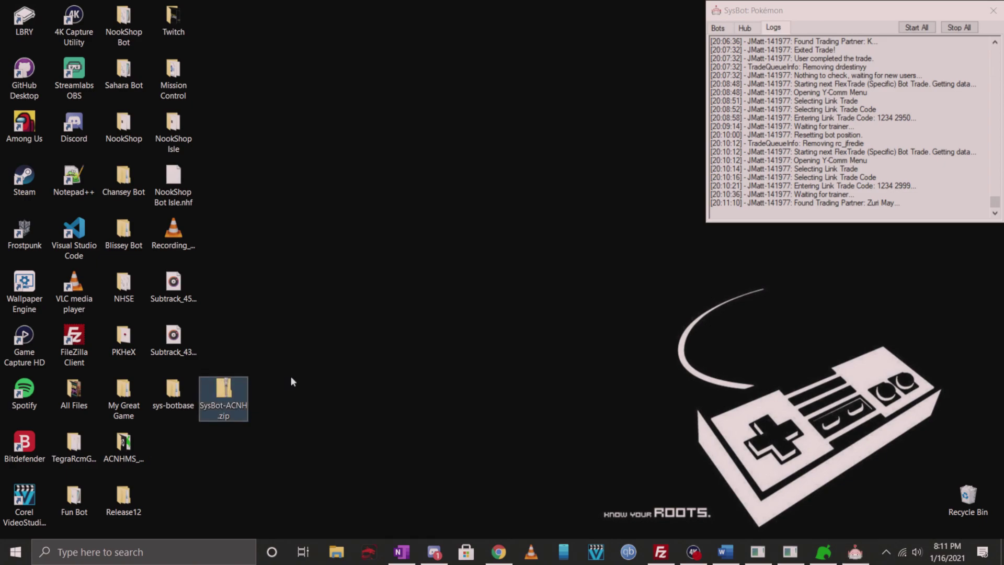
left_click_drag(424, 233, 706, 136)
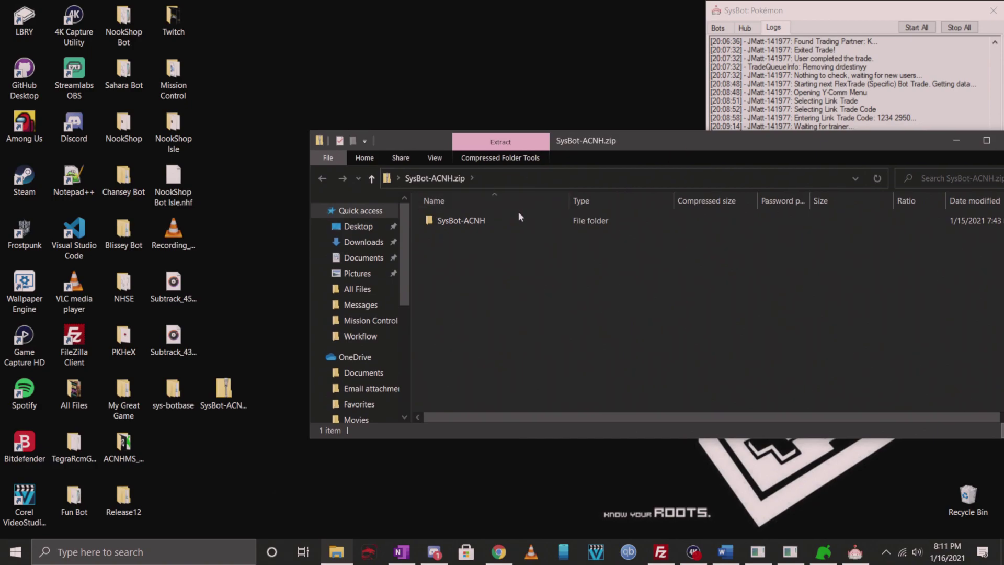
left_click_drag(449, 220, 173, 393)
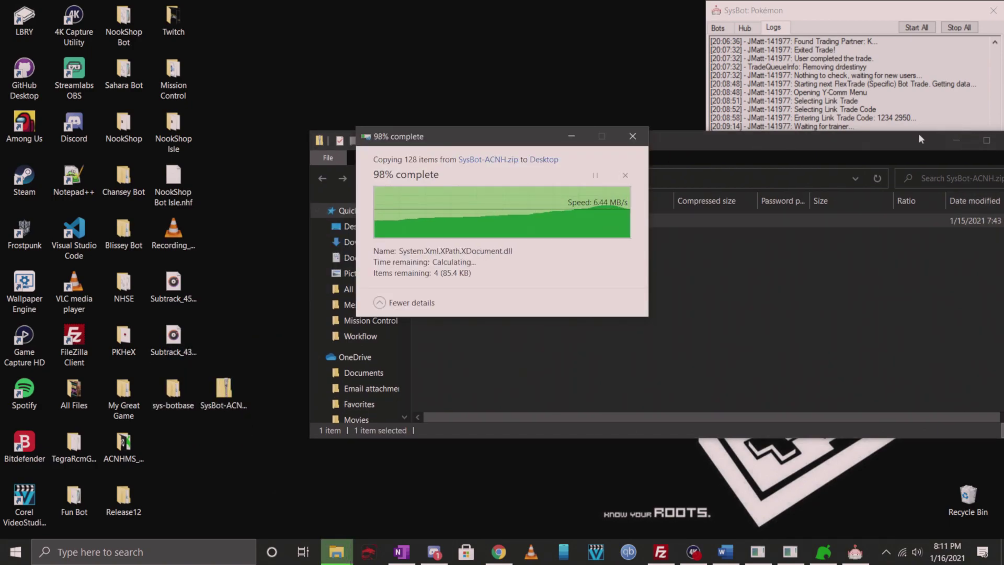
left_click_drag(909, 137, 696, 130)
left_click(780, 128)
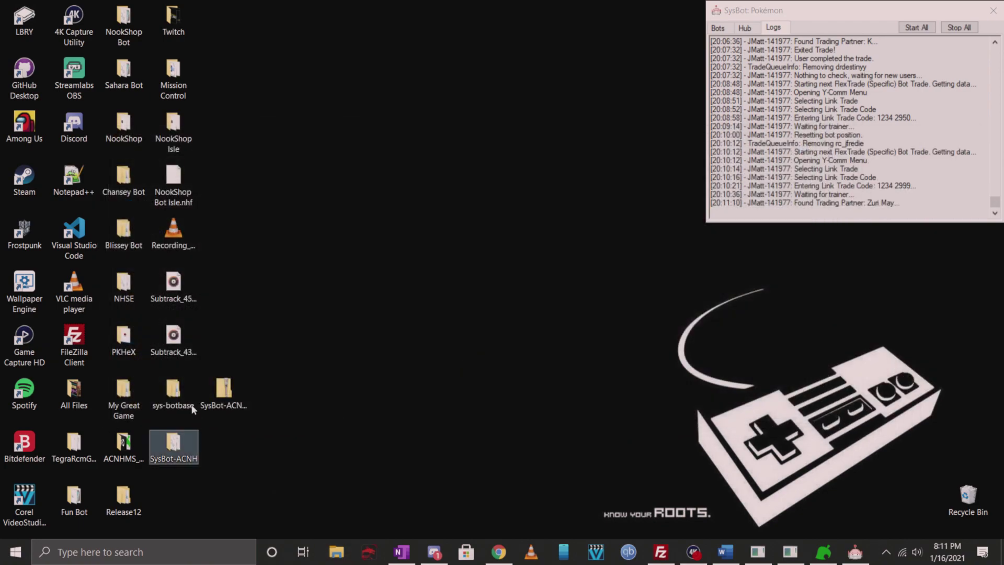
left_click(234, 385)
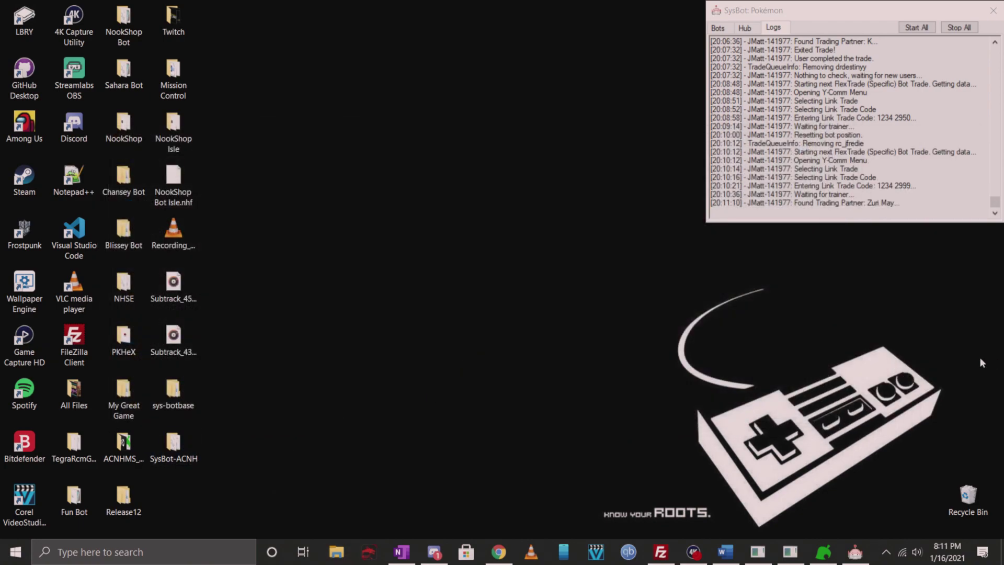
Run CrossBot.ConsoleApp.exe past SmartScreen so it creates blank config.json and discord.json.
double_click(173, 444)
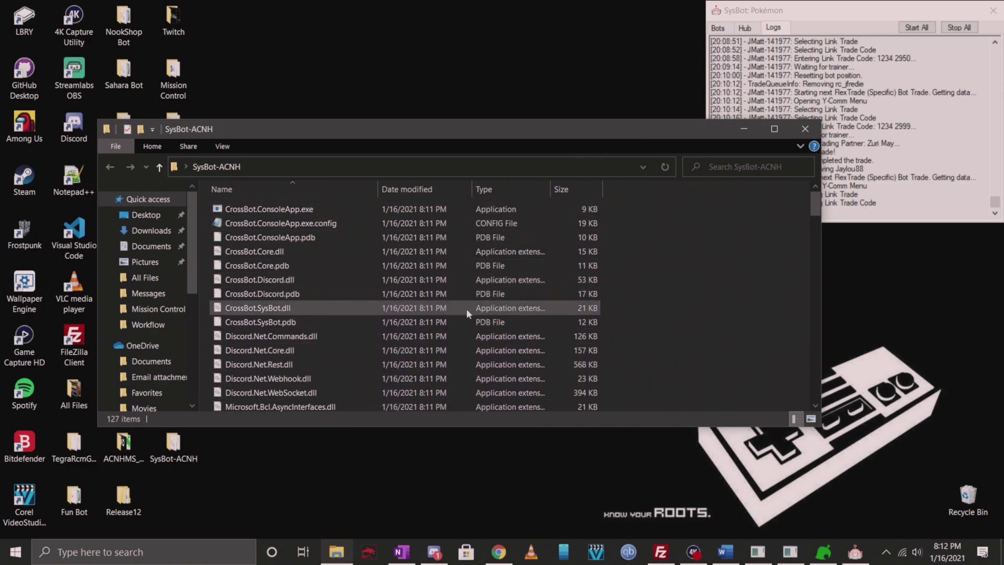
left_click(291, 211)
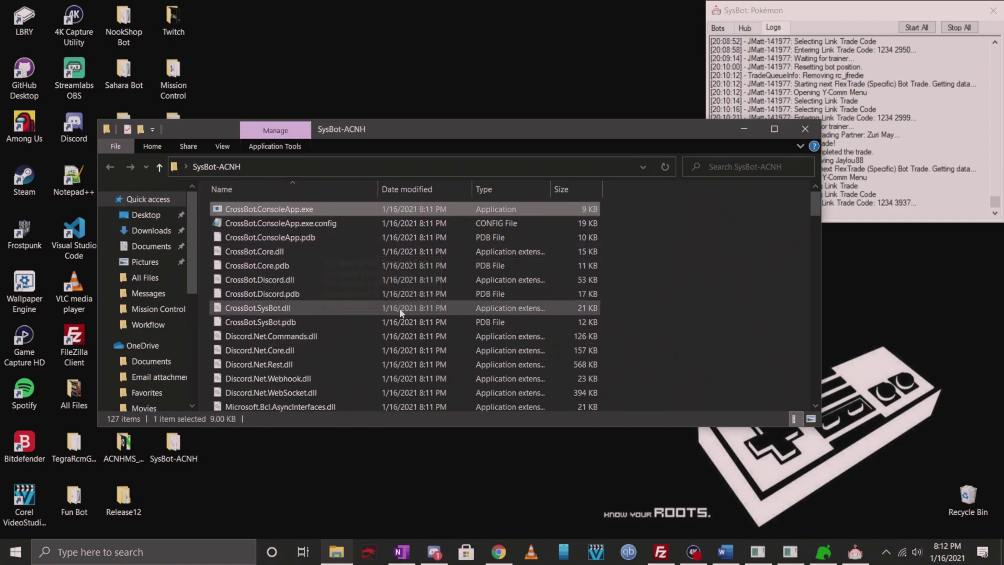
left_click_drag(483, 130, 592, 98)
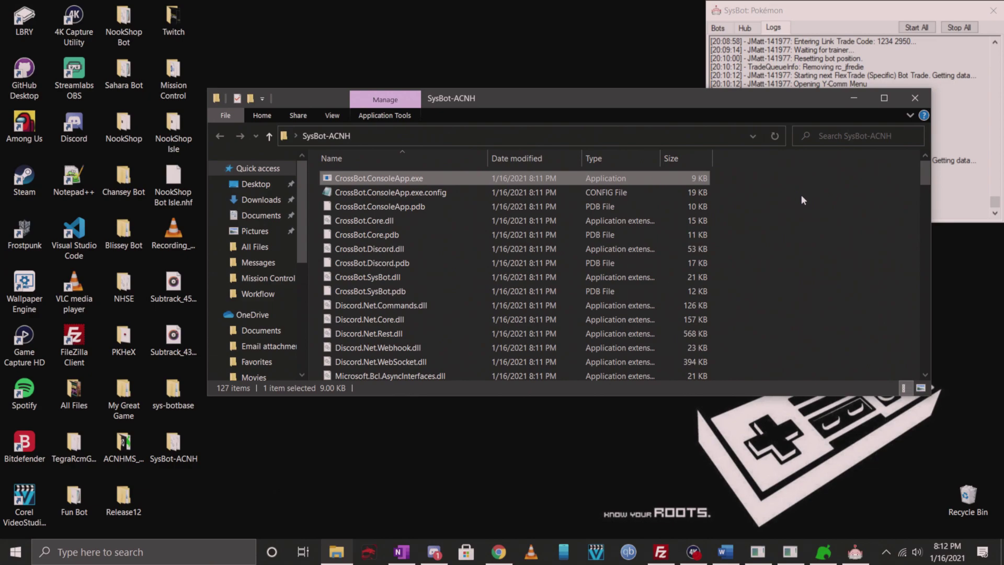
left_click(835, 294)
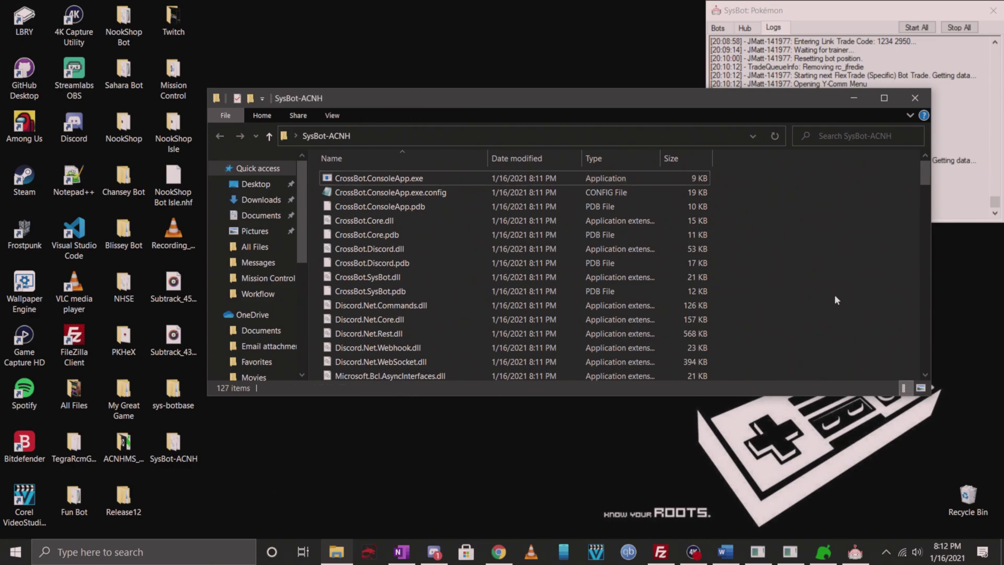
double_click(421, 181)
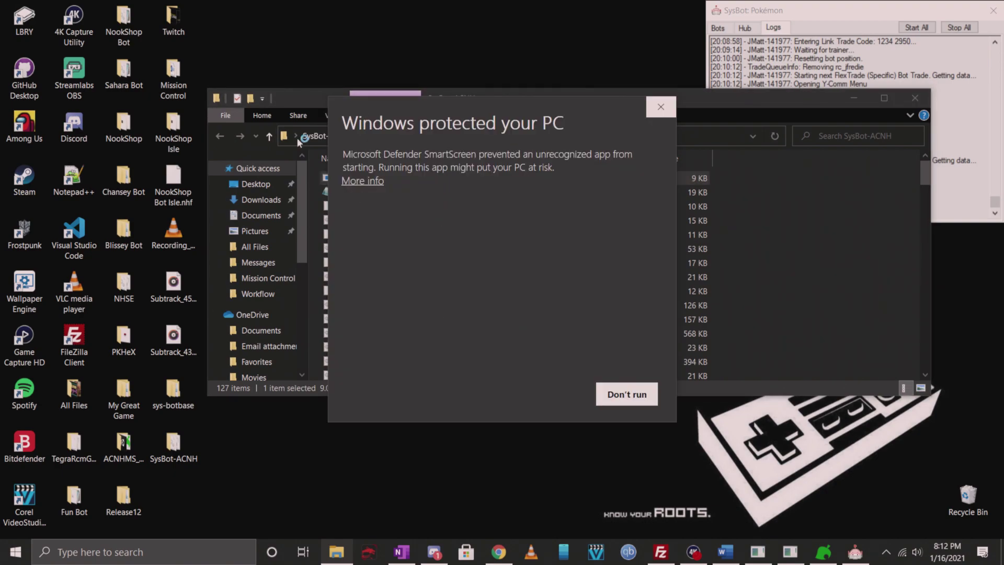
left_click(363, 181)
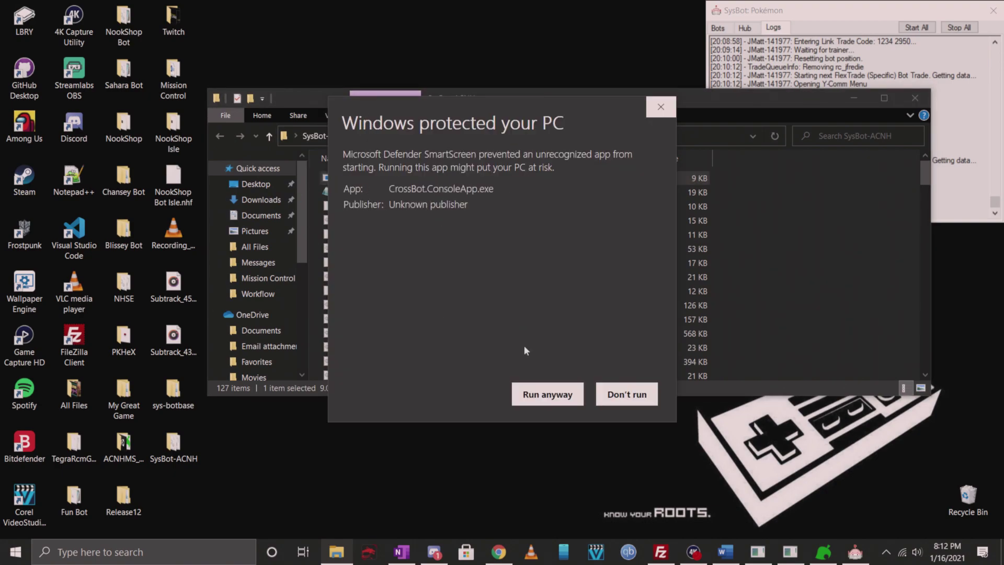
left_click(553, 395)
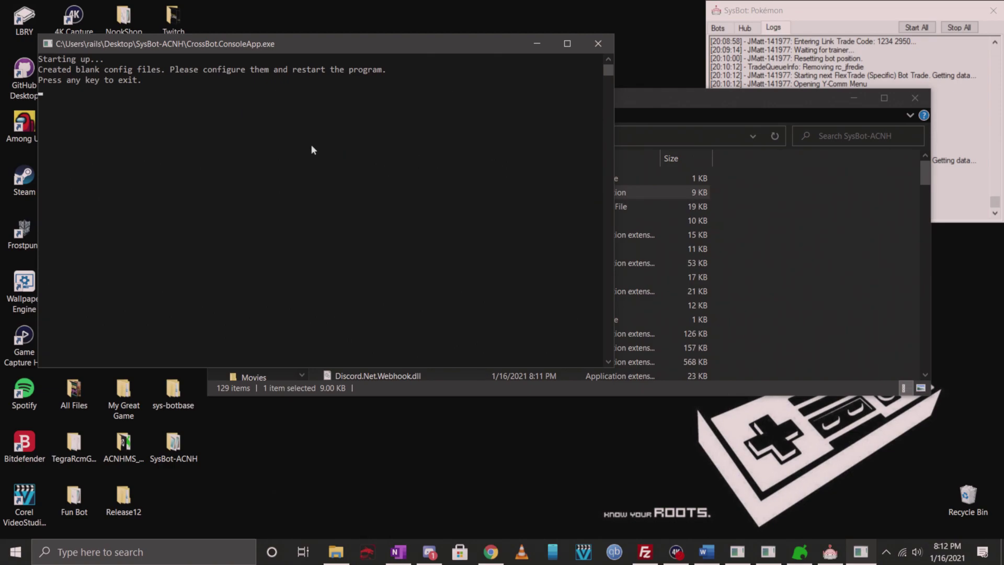
key("Return")
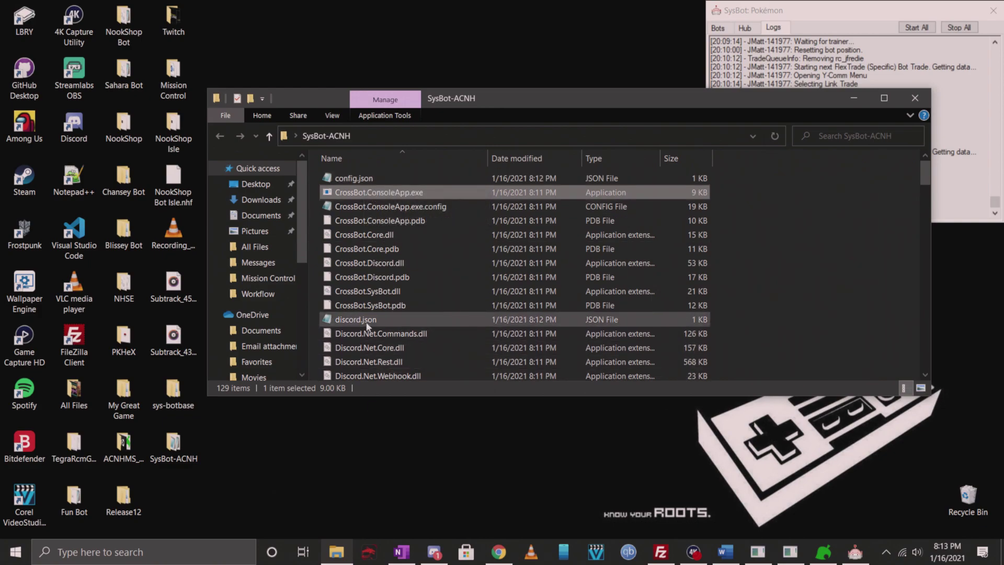
double_click(392, 178)
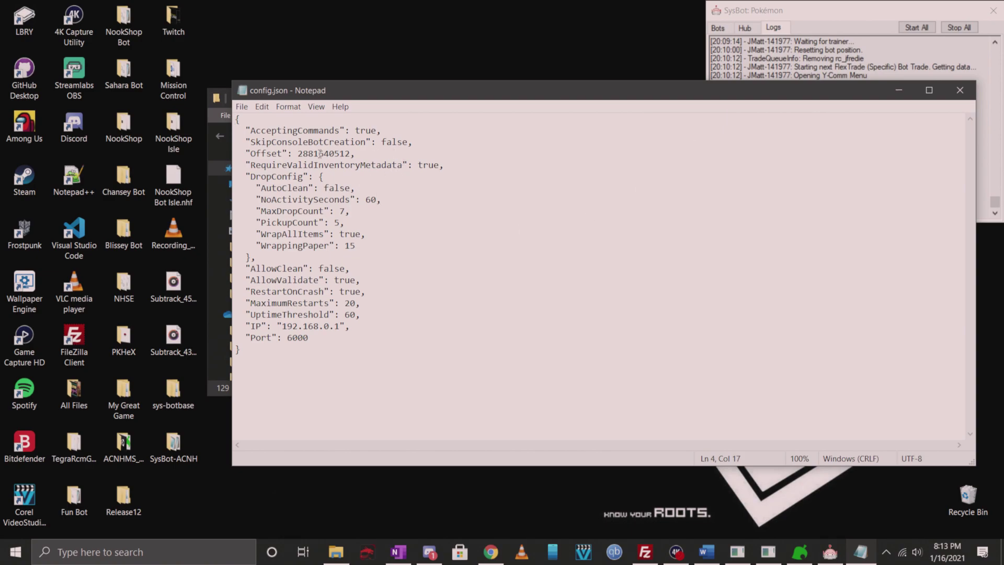
left_click_drag(351, 153, 297, 154)
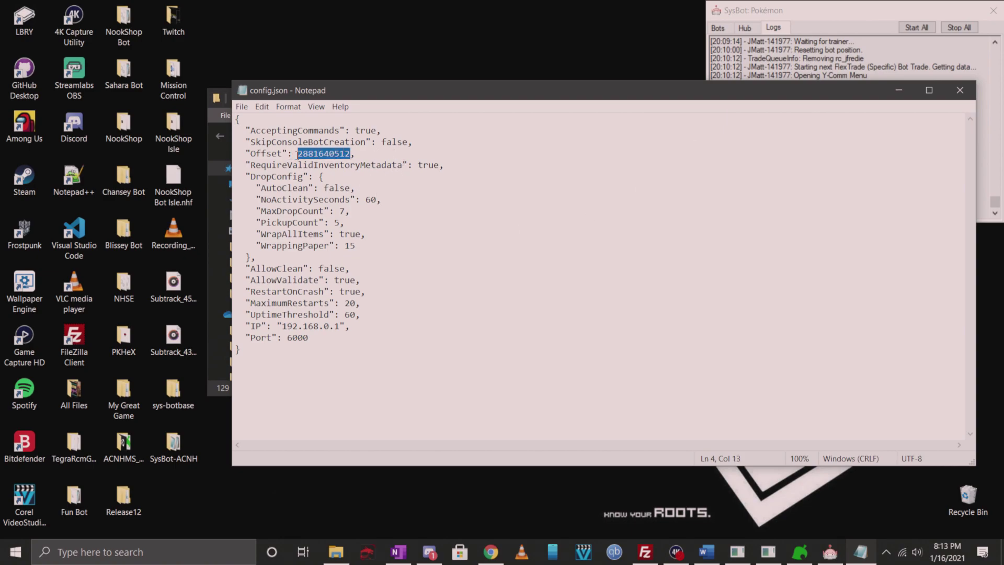
type("290")
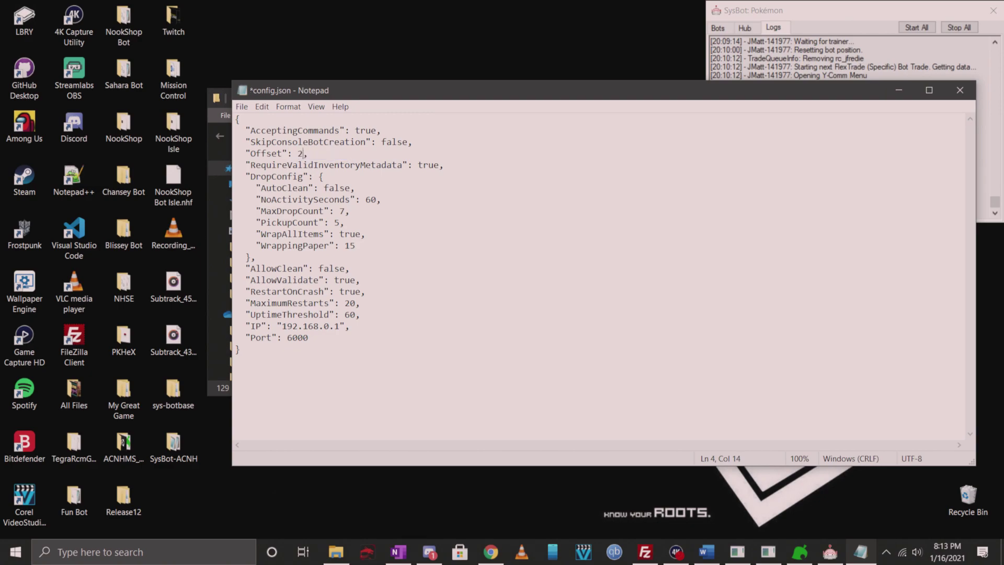
type("6423256")
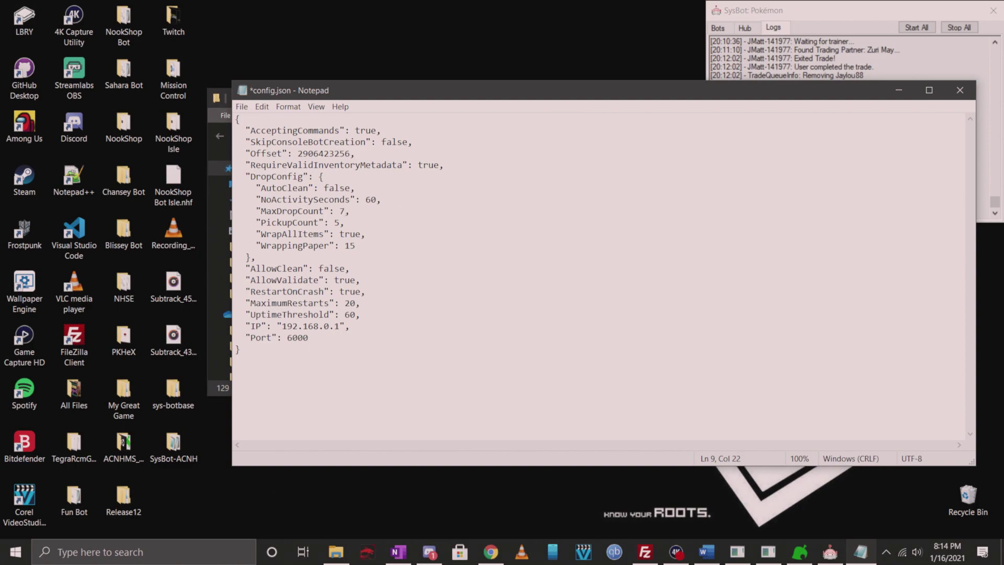
key("BackSpace")
Set MaxDropCount to 9 and change AllowClean from false to true.
type("9")
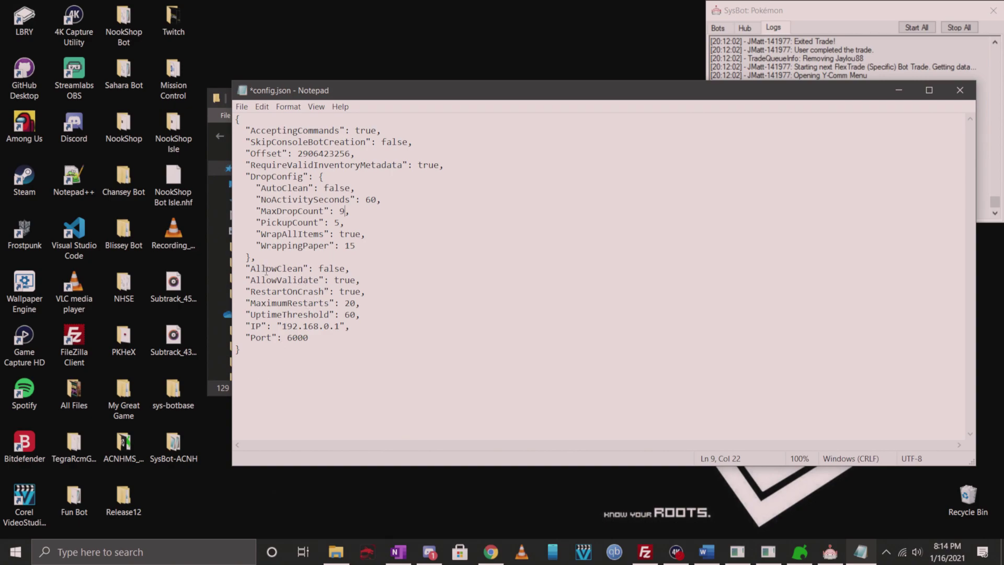
left_click(320, 268)
key("Delete")
key("Delete")
key("Delete")
key("Delete")
key("Delete")
type("true")
Review the WrapAllItems setting and highlight the IP address value 192.168.0.1.
right_click(840, 261)
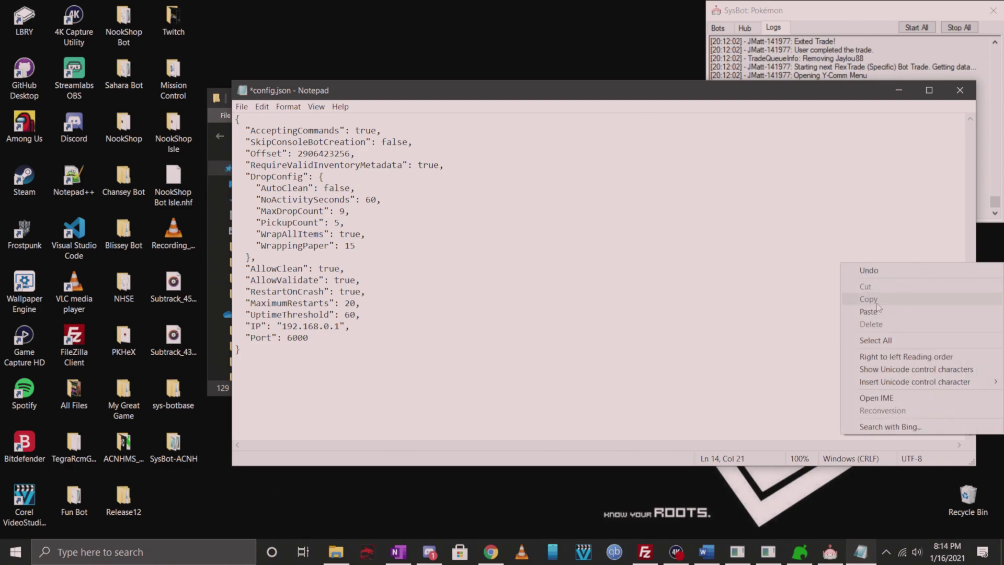
left_click(739, 244)
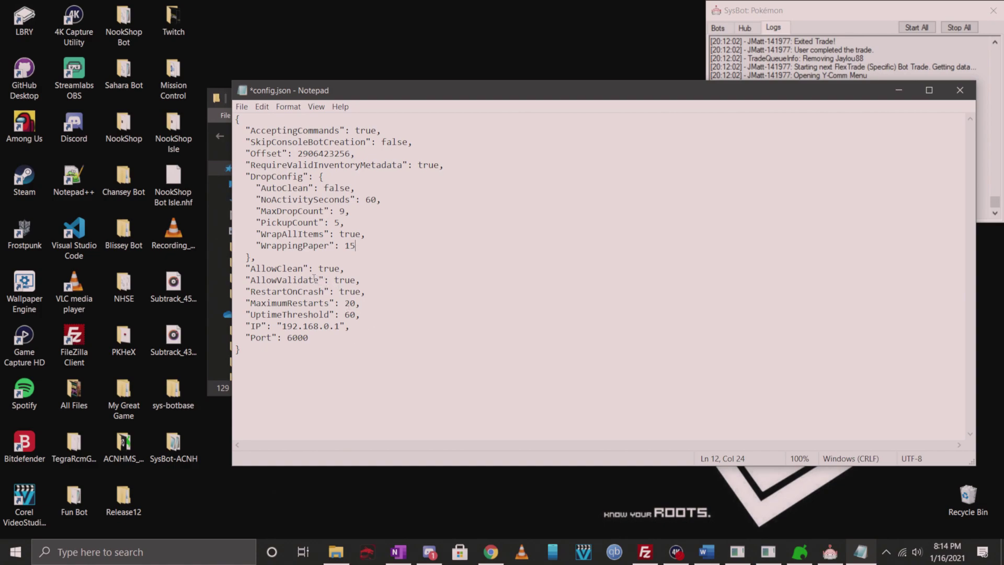
left_click(340, 234)
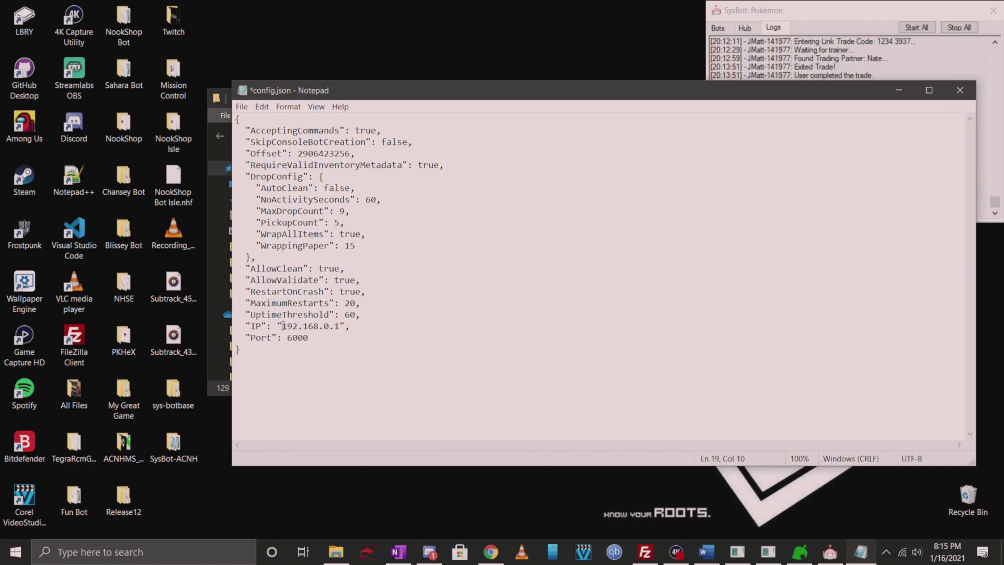
left_click_drag(281, 326, 304, 359)
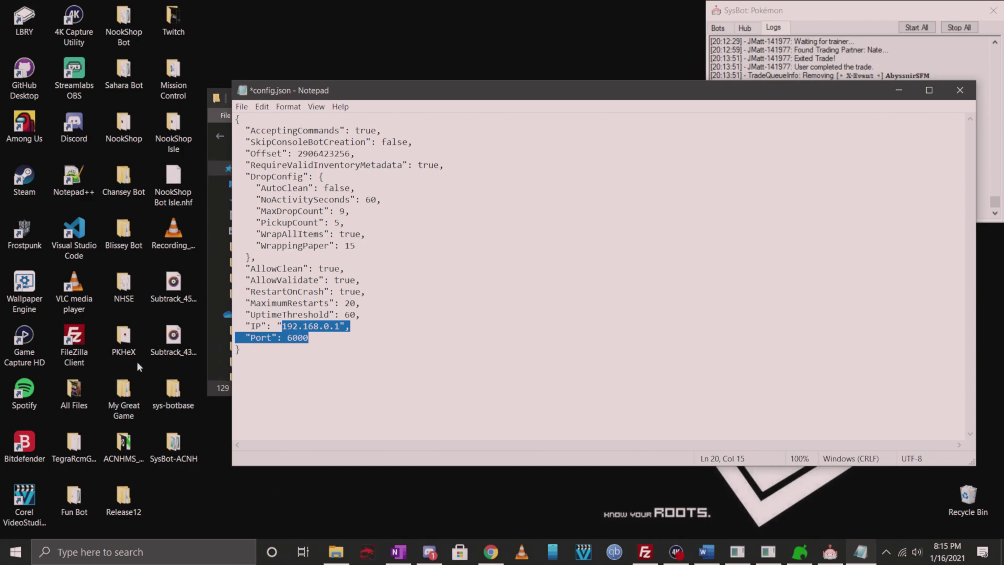
left_click(320, 335)
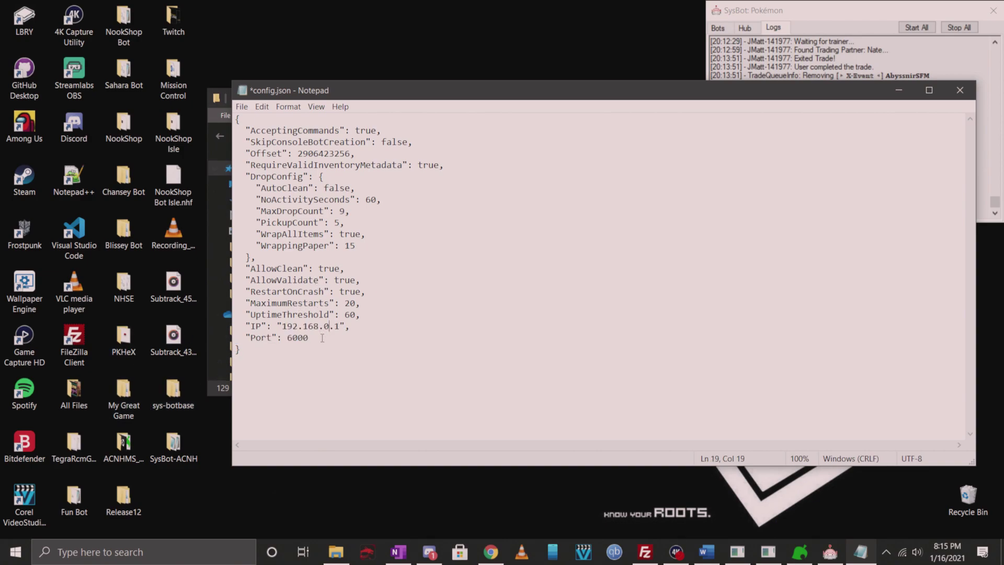
left_click_drag(340, 325, 282, 330)
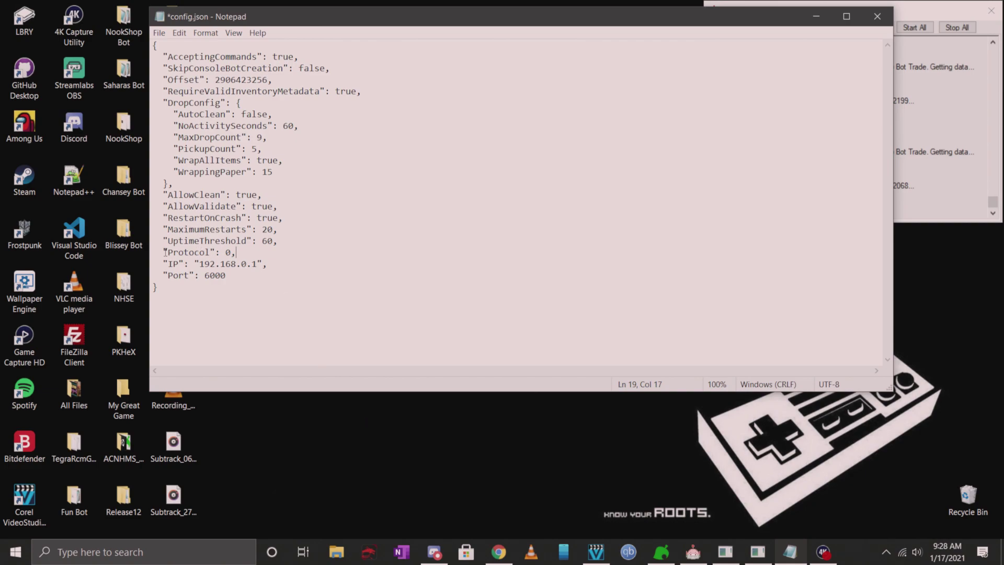
Change the Protocol value in config.json from 0 to 1.
left_click_drag(165, 252, 242, 255)
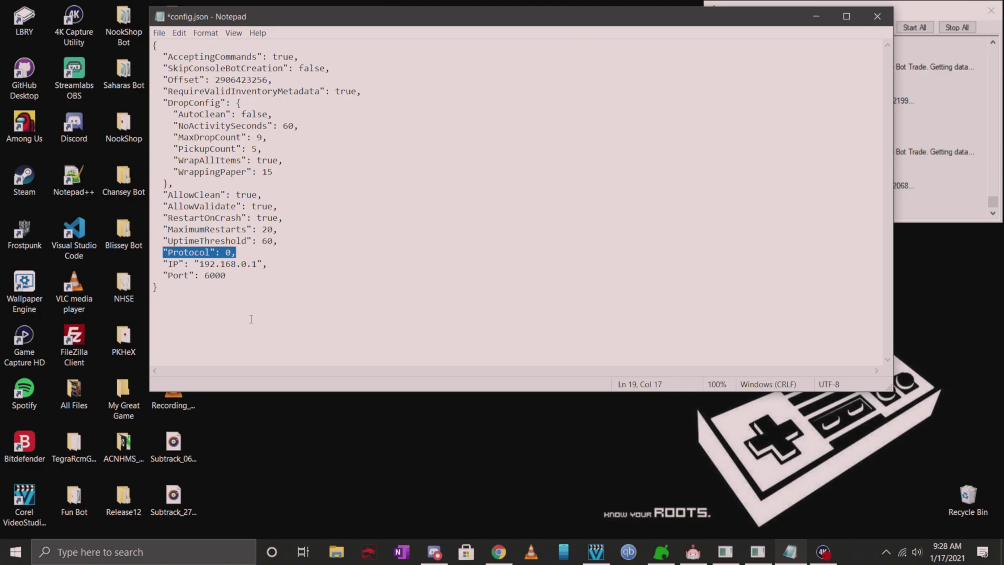
left_click(244, 304)
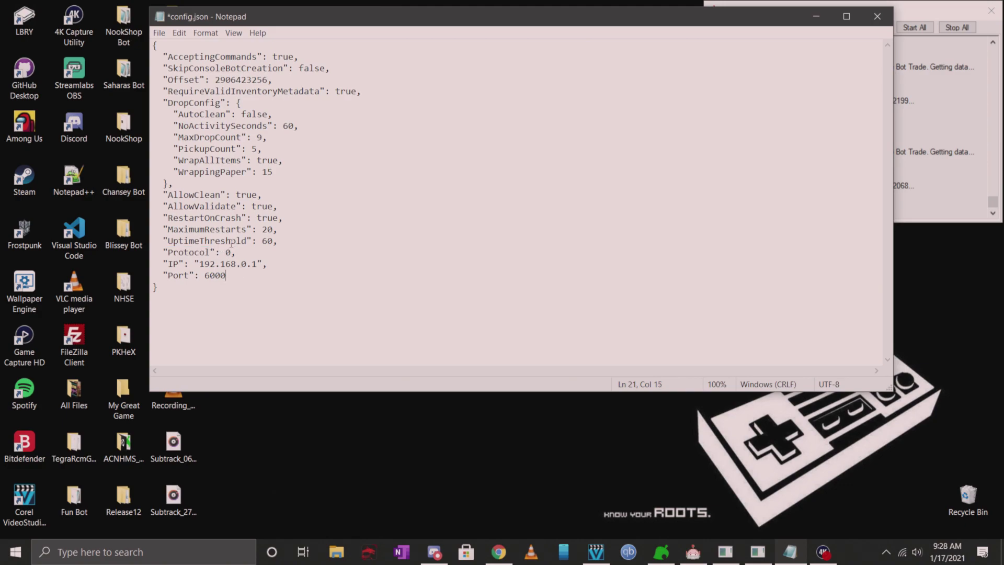
left_click(231, 252)
left_click_drag(195, 264, 268, 264)
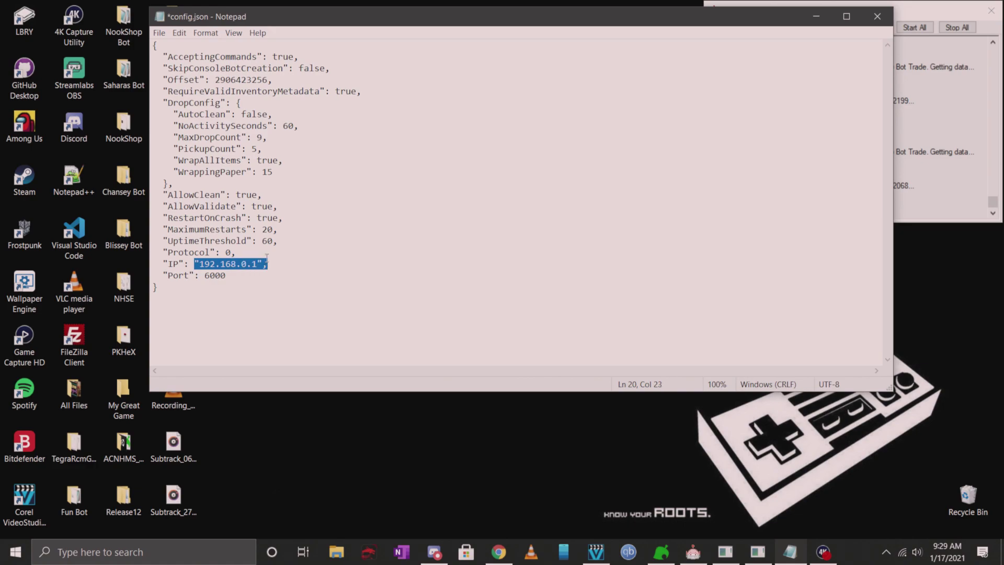
left_click(229, 253)
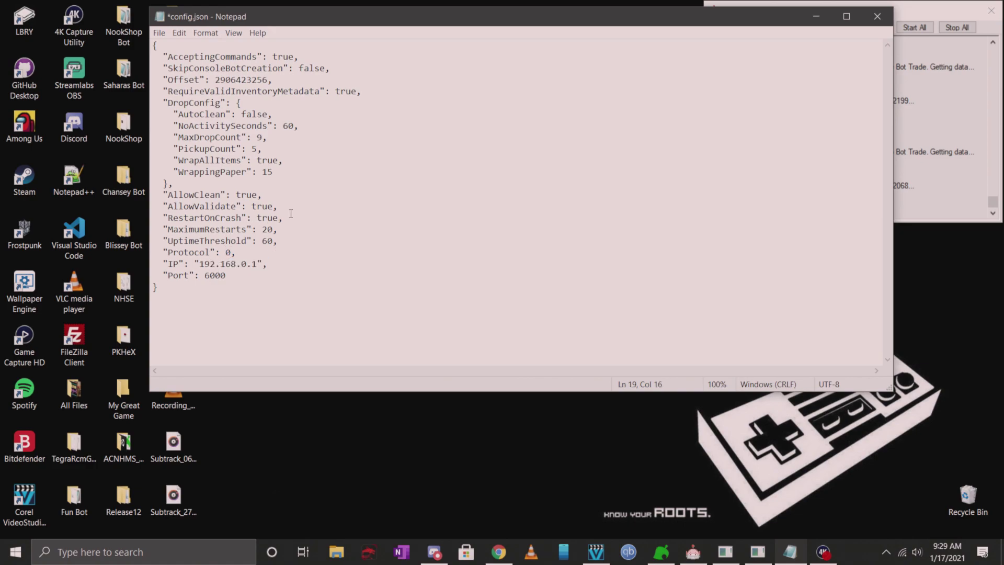
key("BackSpace")
type("1")
Look over the settings from the Protocol line down to the end of the file.
left_click_drag(230, 290, 214, 68)
left_click(286, 217)
left_click_drag(248, 281, 238, 253)
left_click(166, 252)
left_click(409, 293)
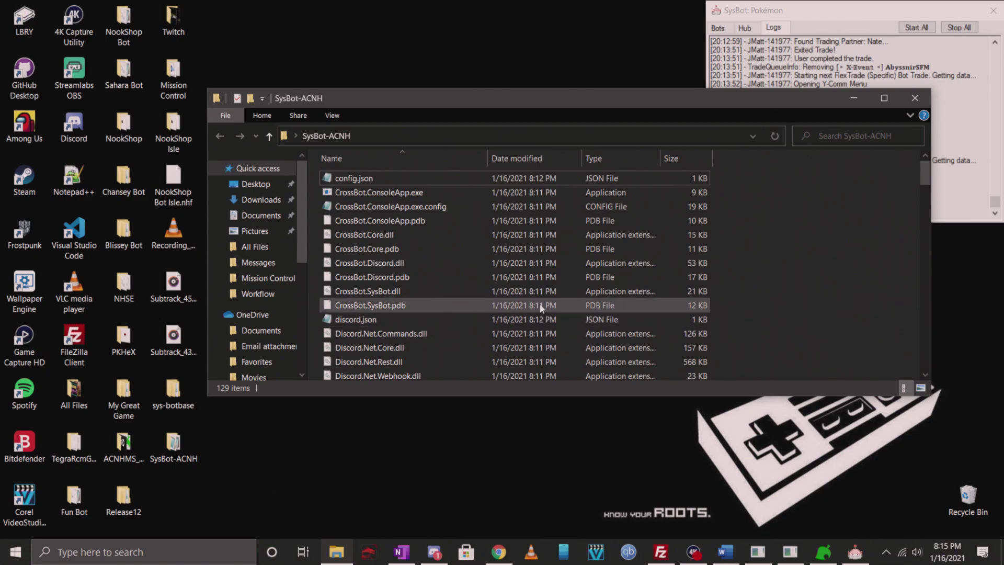
Open discord.json and rename the bot from CrossBot to 'Checking the stalk market'.
double_click(366, 318)
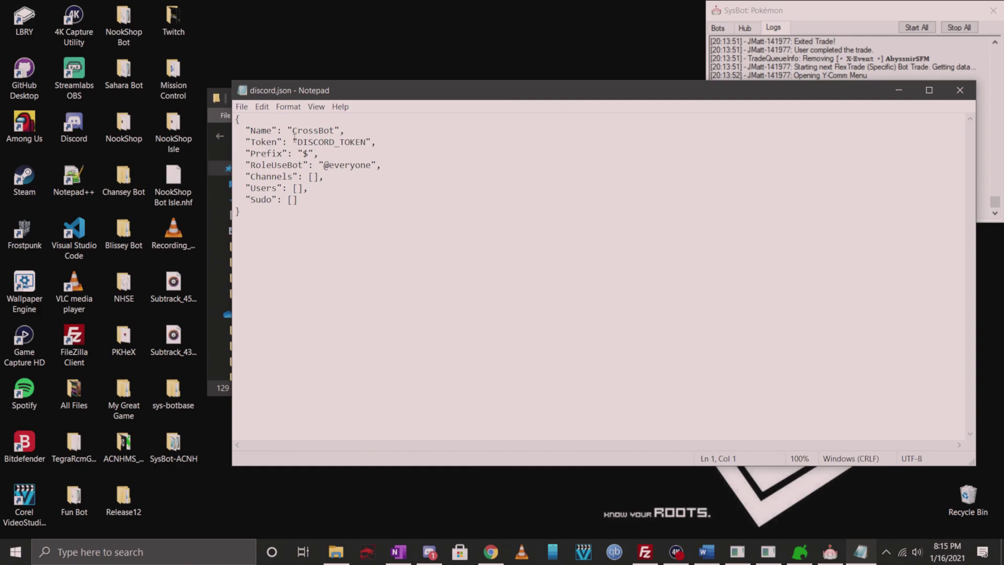
left_click_drag(292, 130, 335, 131)
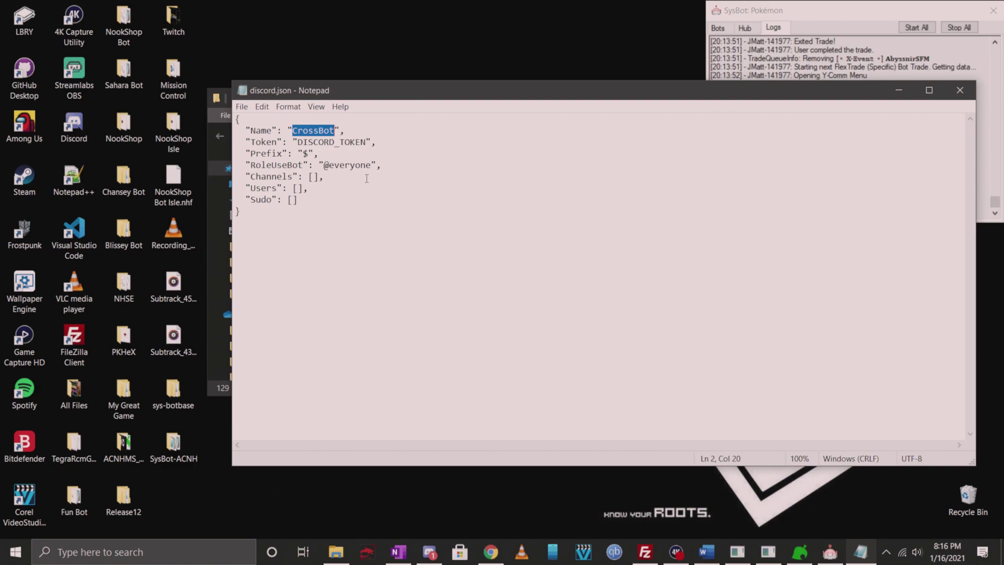
type("Checking the st")
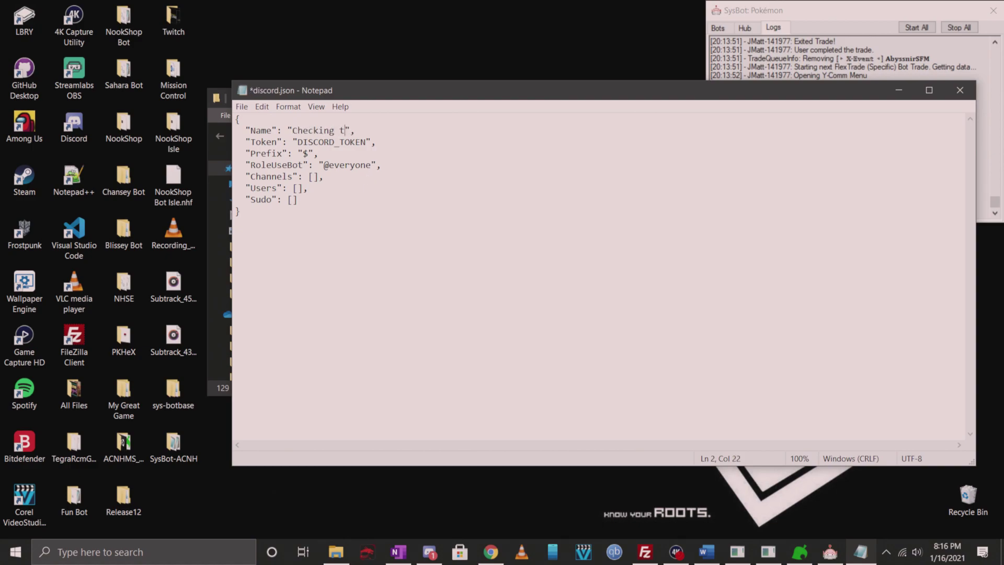
type("alk market")
Check the $ command prefix and select the DISCORD_TOKEN placeholder.
left_click(305, 153)
key("shift+Right")
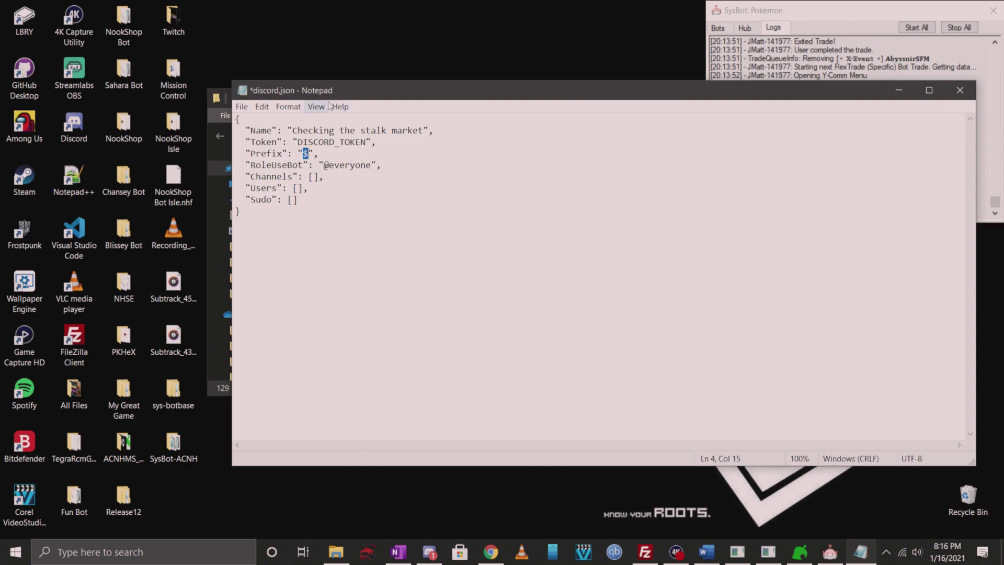
left_click_drag(299, 143, 367, 143)
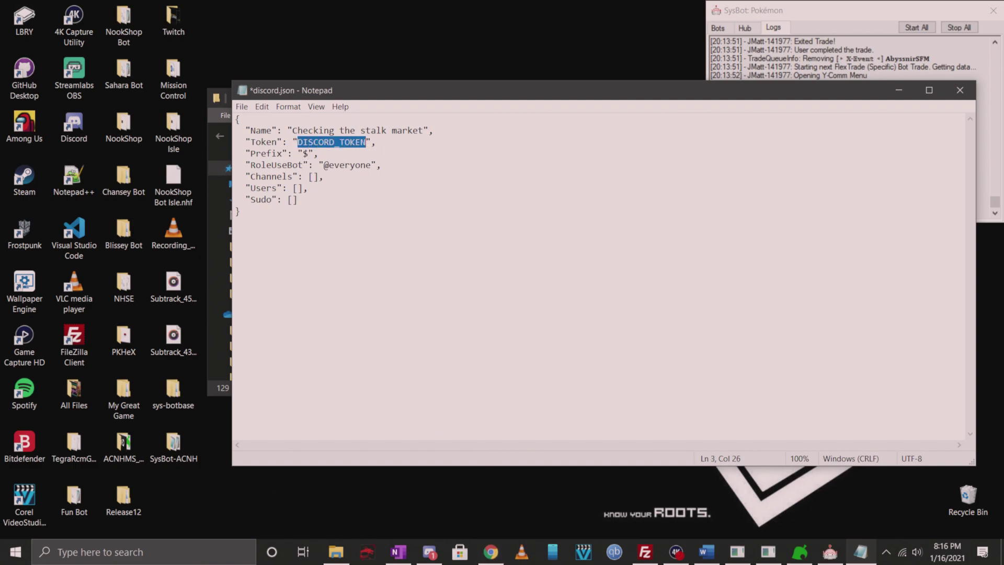
left_click(491, 552)
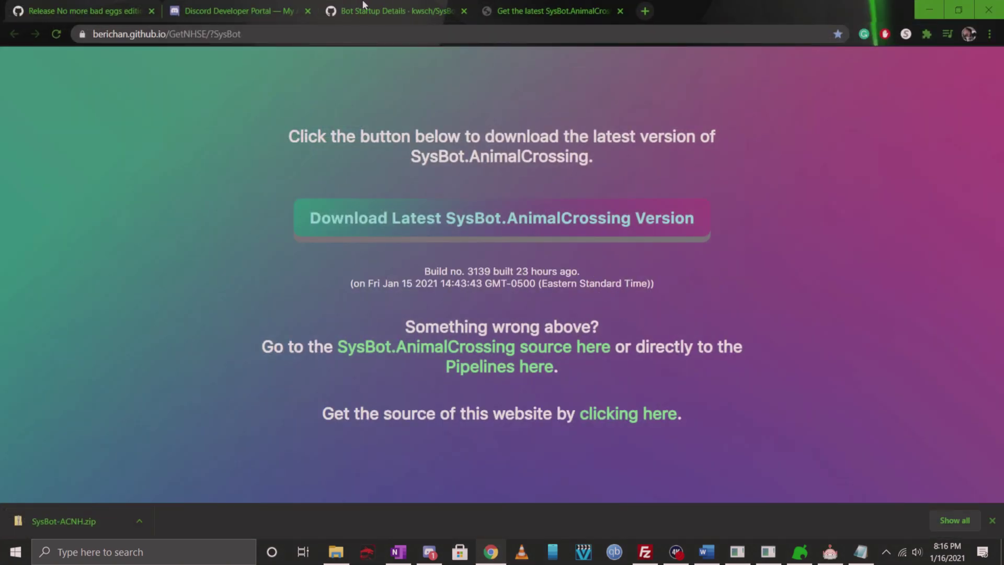
Reveal and copy the timmysstorage bot's token on the Developer Portal Bot page.
left_click(273, 6)
scroll(525, 306, "up", 1)
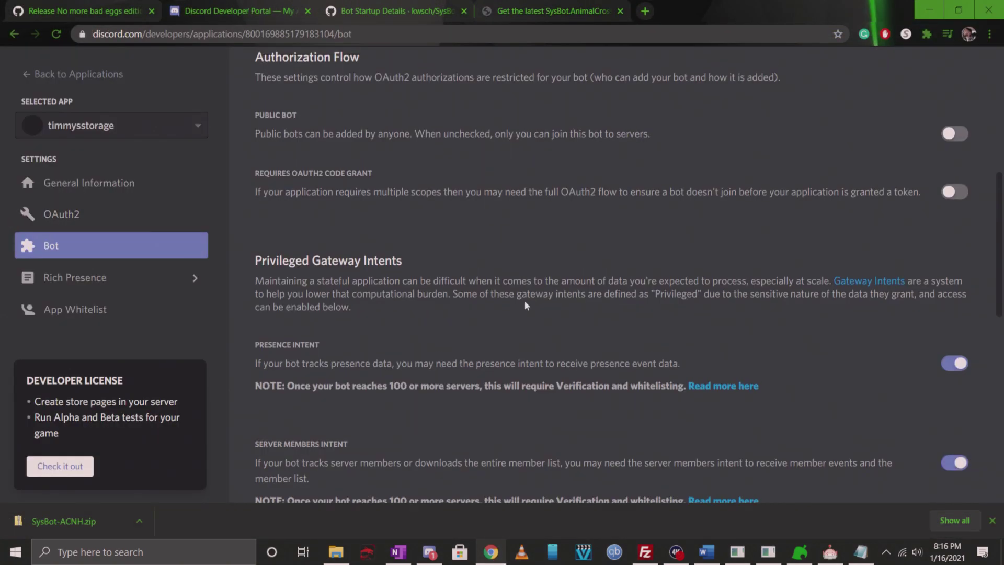
scroll(526, 306, "up", 7)
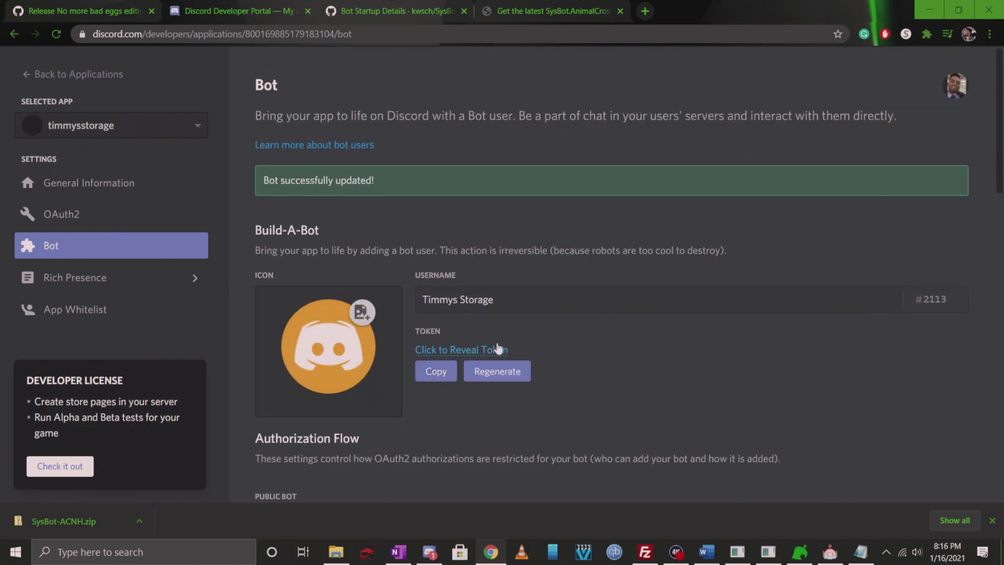
left_click(464, 351)
left_click(437, 372)
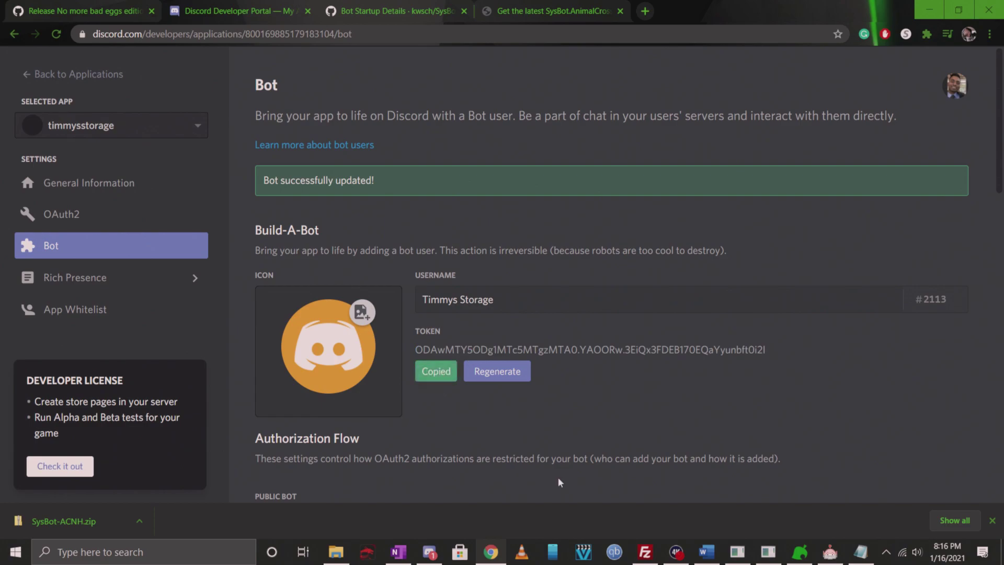
Paste the copied bot token over the DISCORD_TOKEN placeholder in discord.json.
left_click(932, 7)
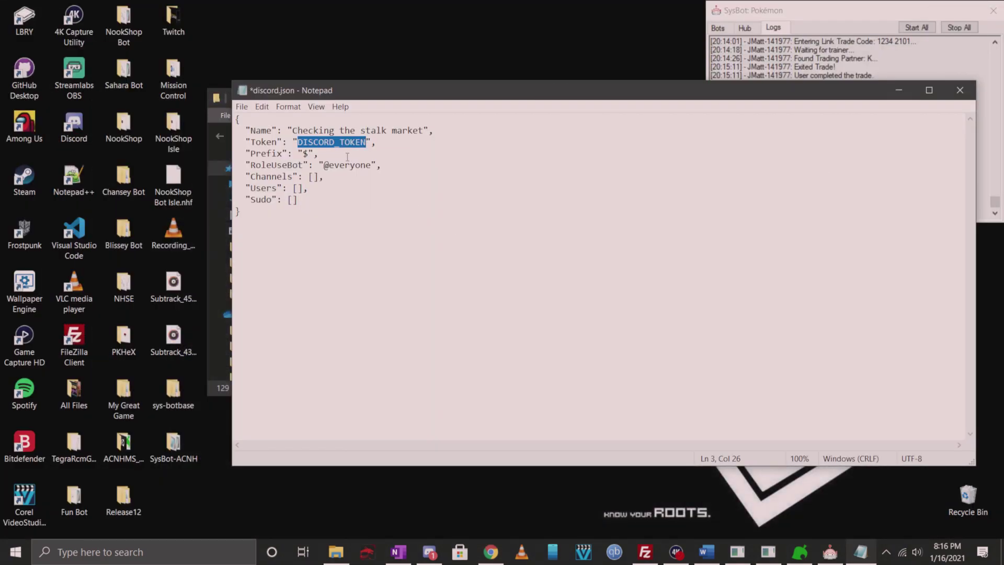
key("ctrl+v")
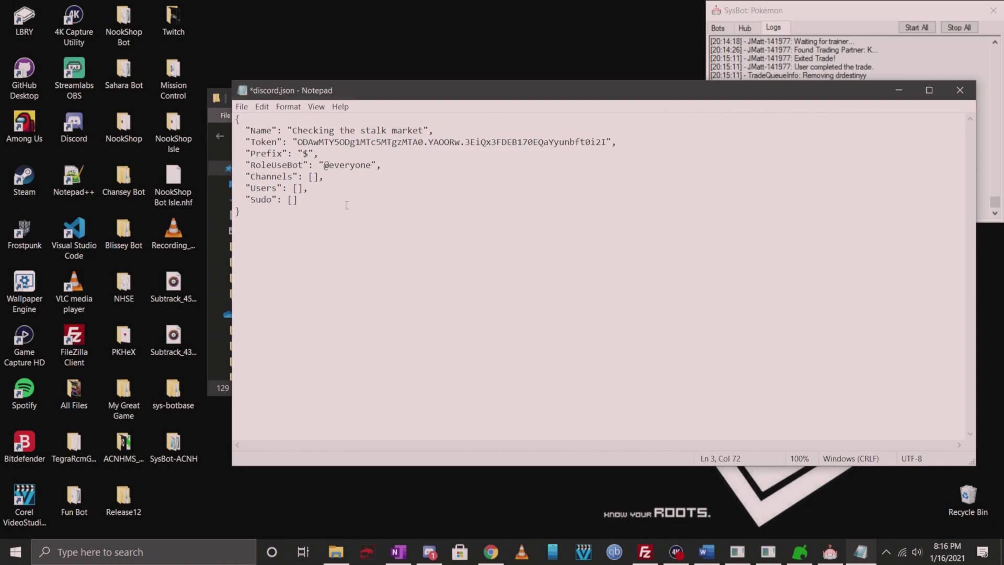
left_click_drag(298, 142, 606, 142)
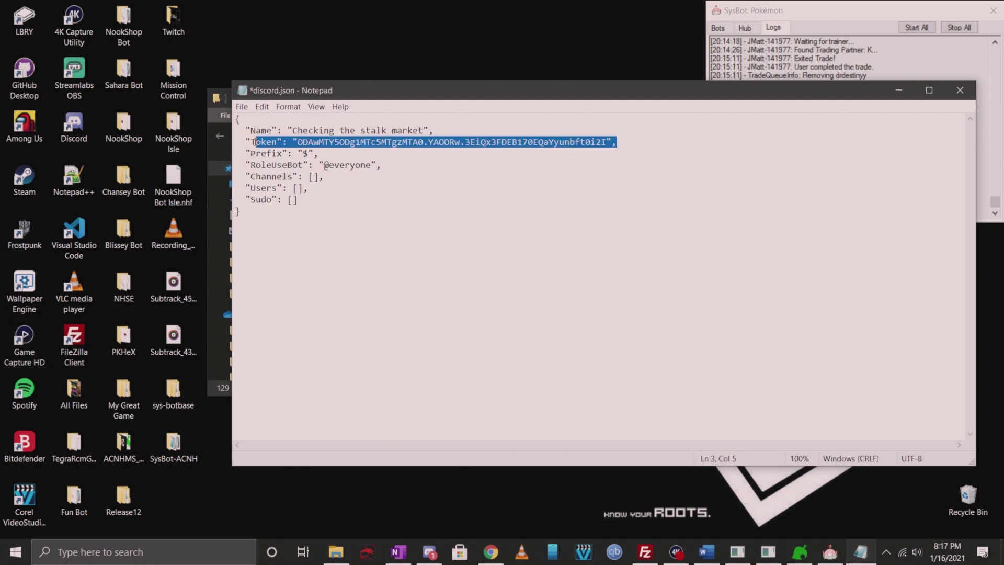
left_click(399, 185)
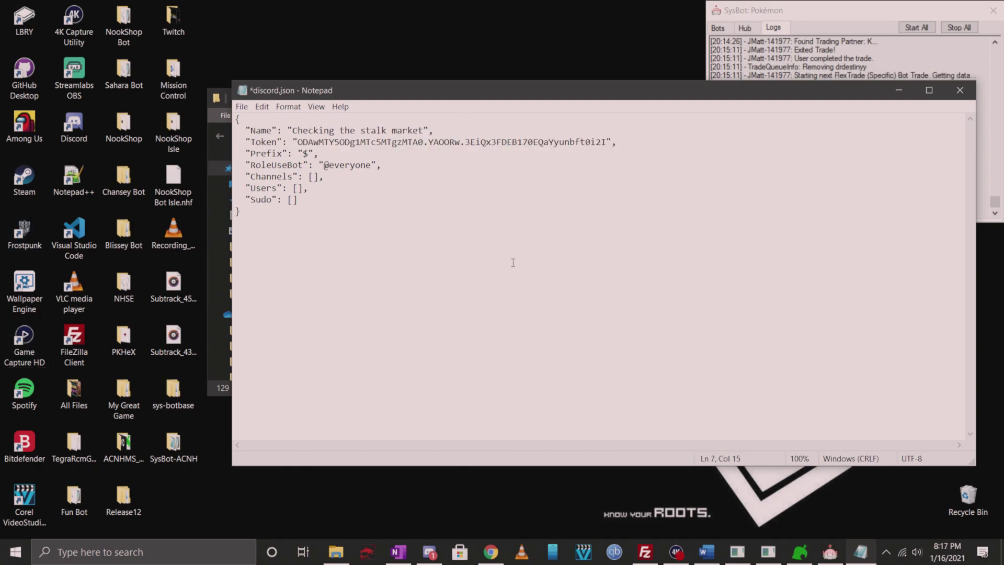
left_click(308, 213)
left_click_drag(244, 164, 376, 165)
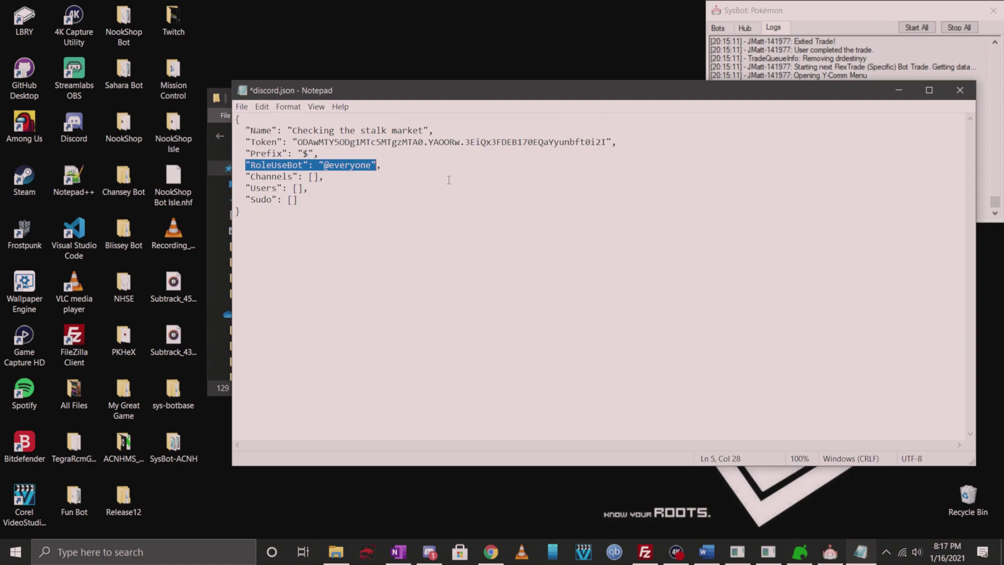
Add a comma to the Channels setting in discord.json.
left_click(359, 163)
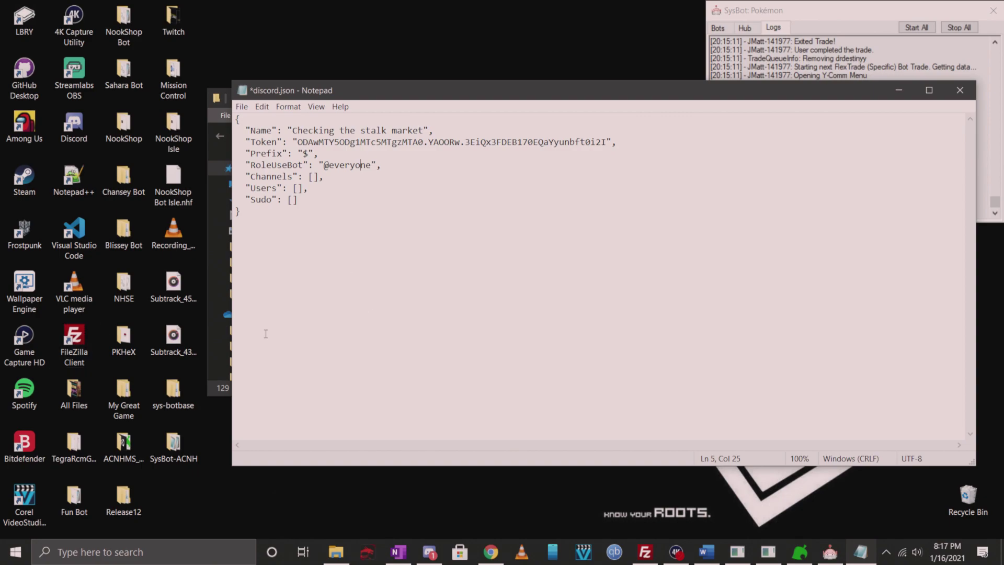
left_click(305, 188)
type(",")
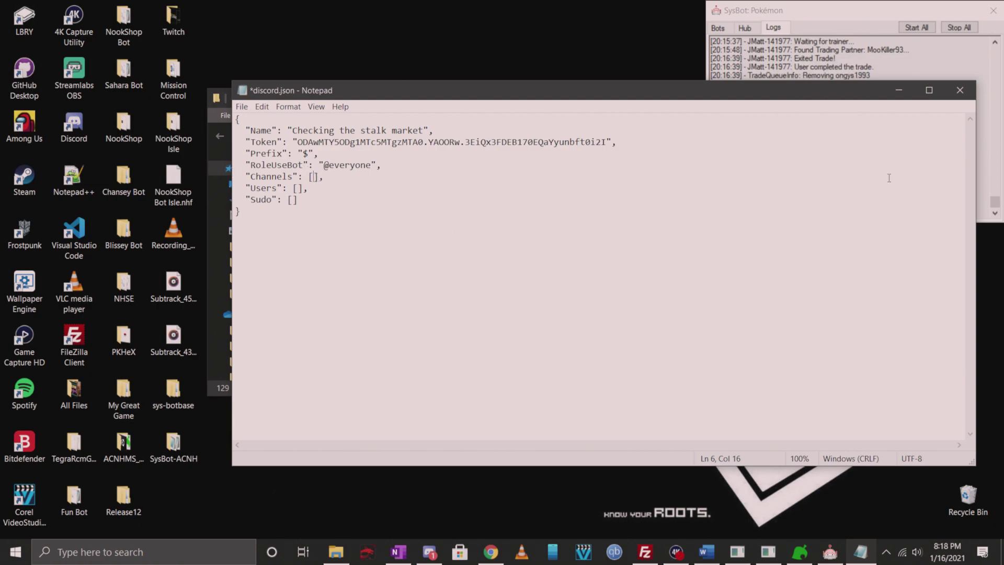
Close discord.json without saving and bring back the Developer Portal Bot page.
left_click(961, 91)
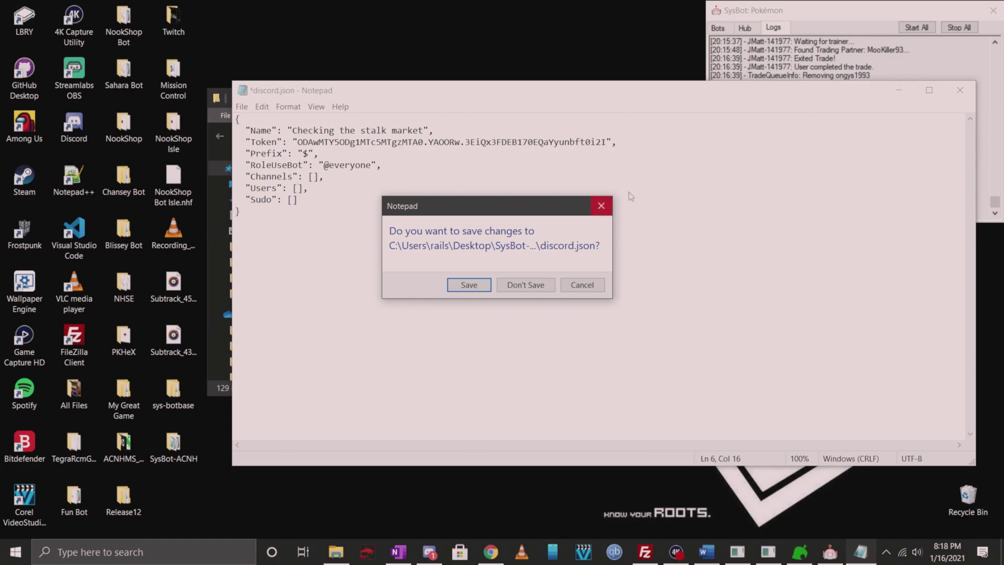
left_click(597, 210)
left_click(569, 283)
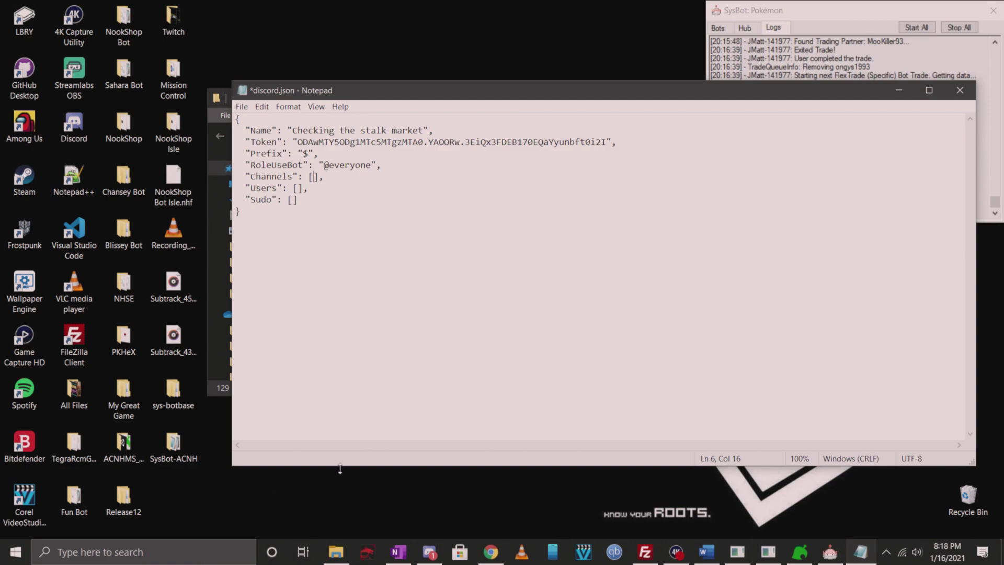
left_click(963, 92)
left_click(524, 284)
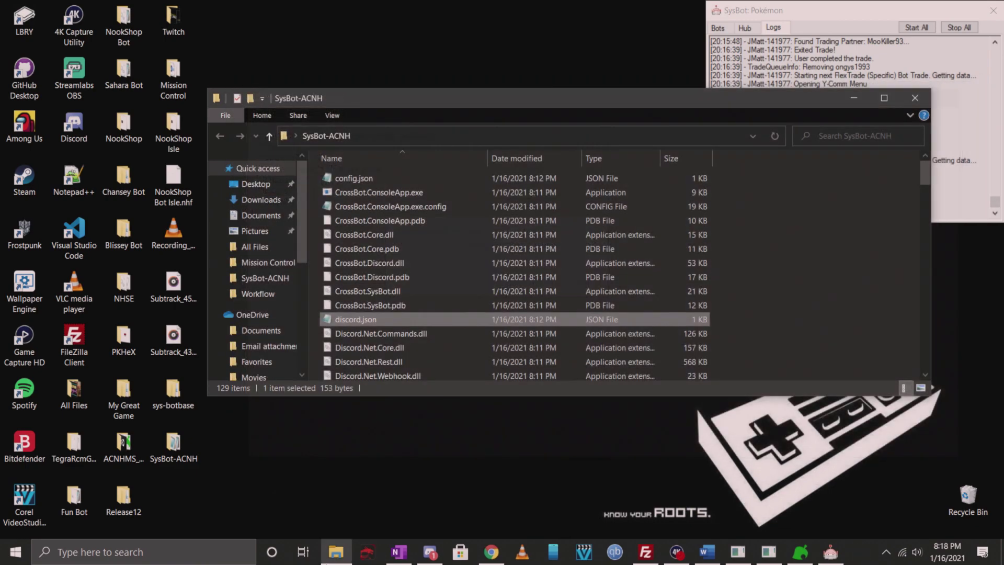
left_click(499, 552)
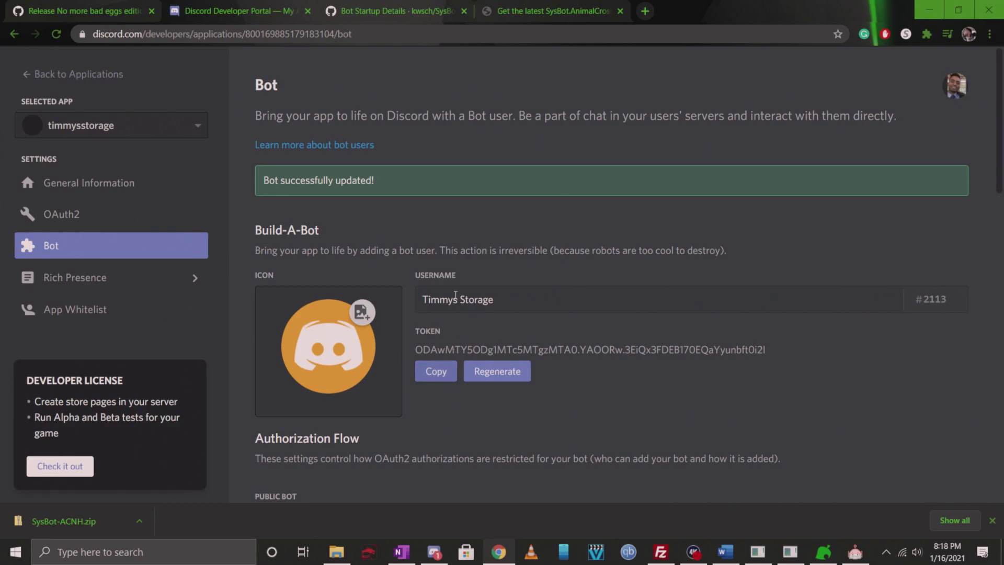
Add the bot scope in the application's OAuth2 URL generator.
left_click(62, 214)
scroll(635, 268, "down", 1)
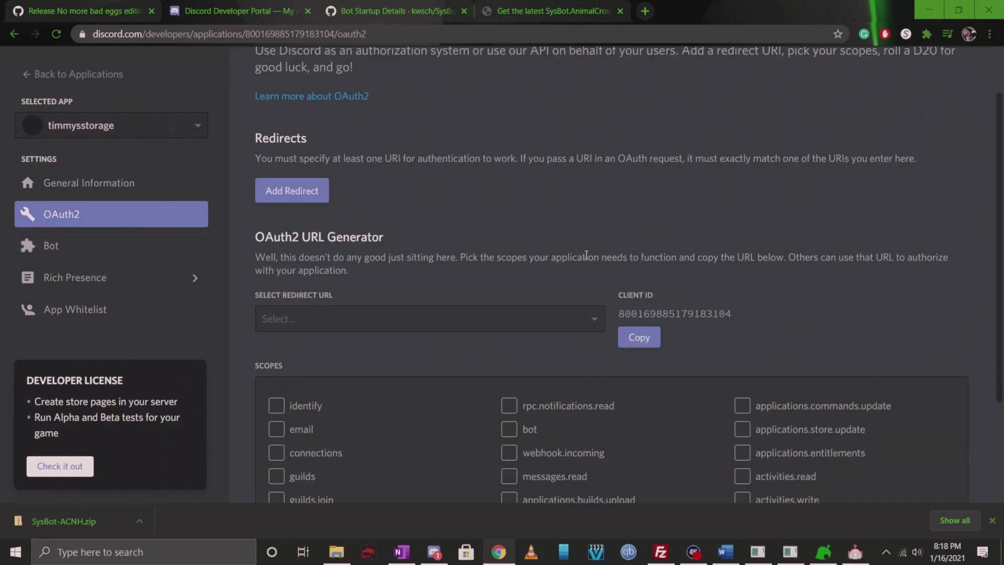
scroll(494, 307, "down", 2)
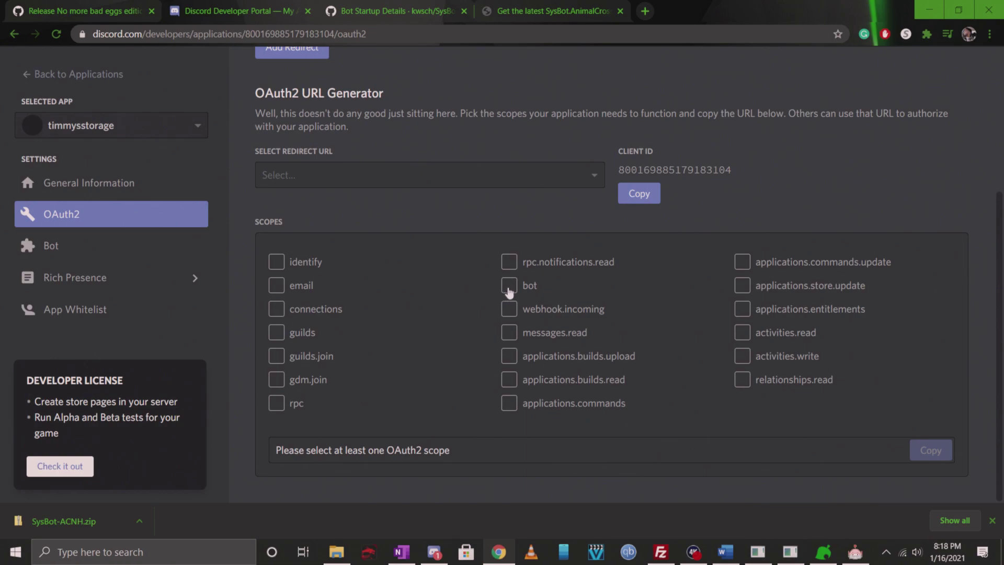
left_click(509, 287)
scroll(473, 343, "down", 3)
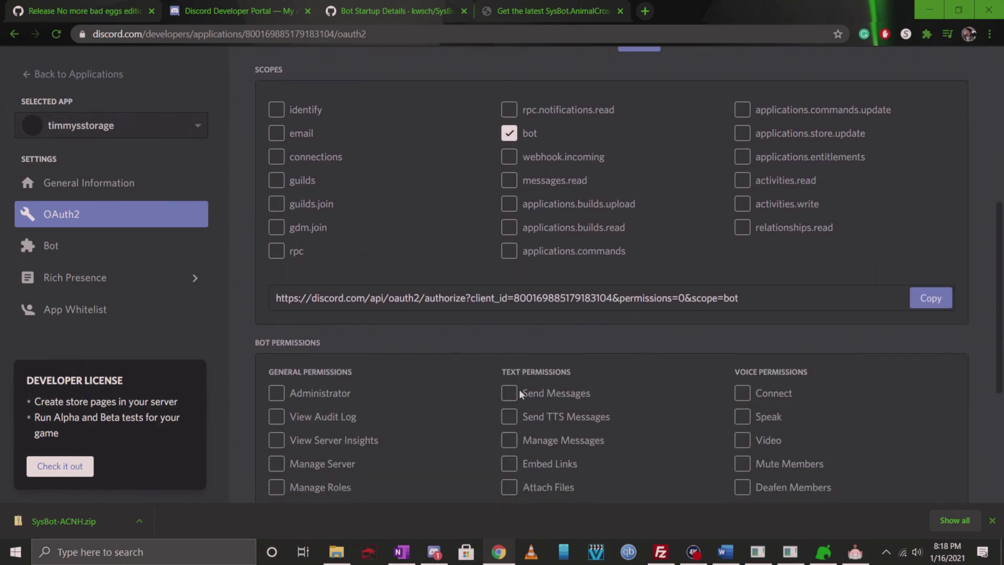
scroll(519, 389, "down", 2)
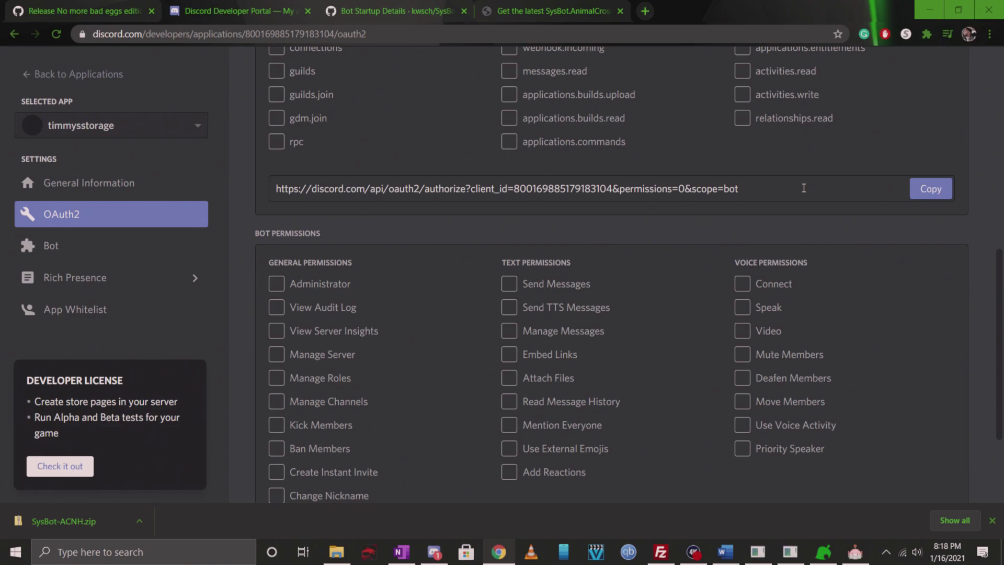
left_click_drag(804, 188, 214, 197)
left_click(253, 223)
Grant Send Messages, Manage Messages, Embed Links, Attach Files, Read Message History; copy the invite URL.
left_click(508, 286)
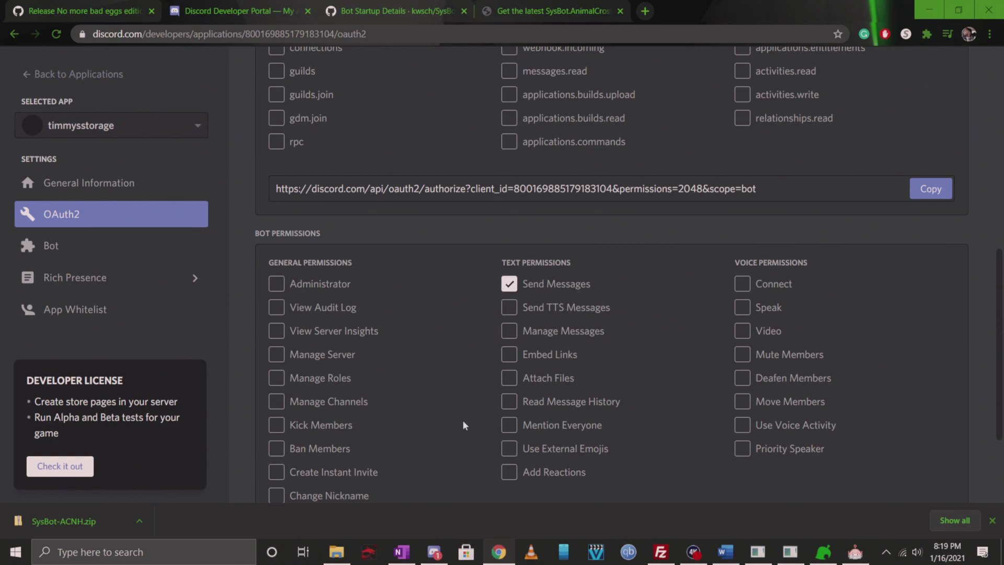
left_click(509, 335)
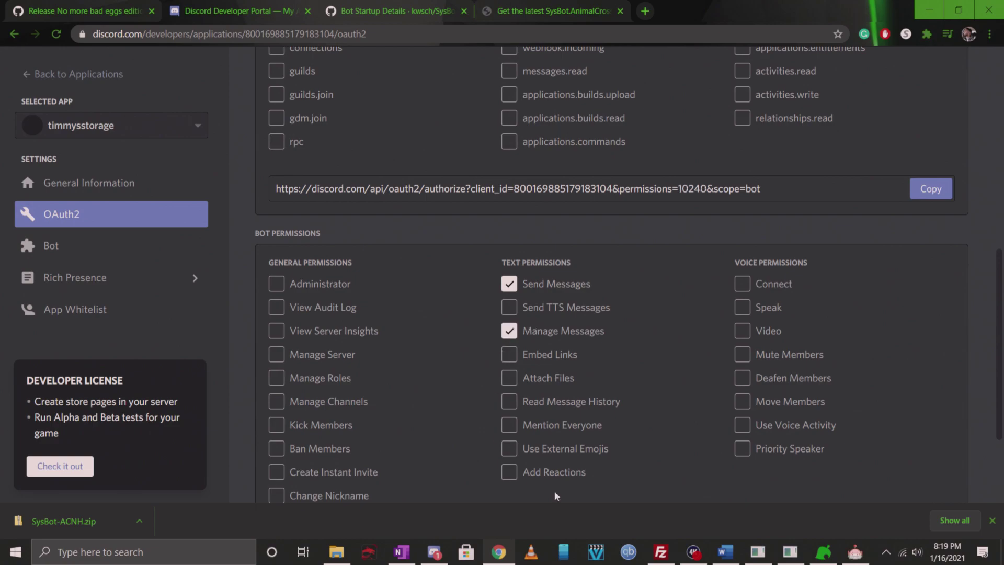
left_click(511, 358)
left_click(510, 382)
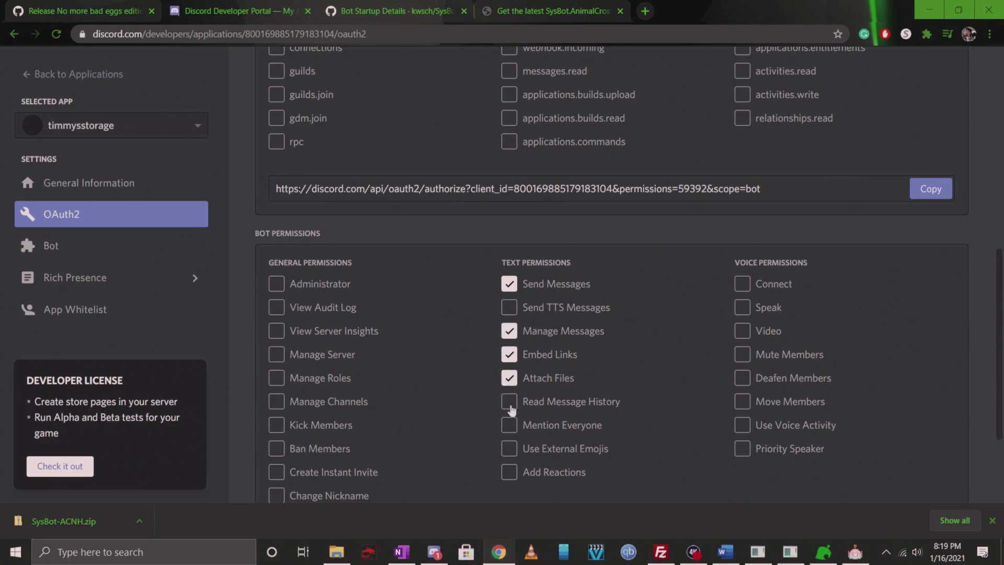
left_click(510, 402)
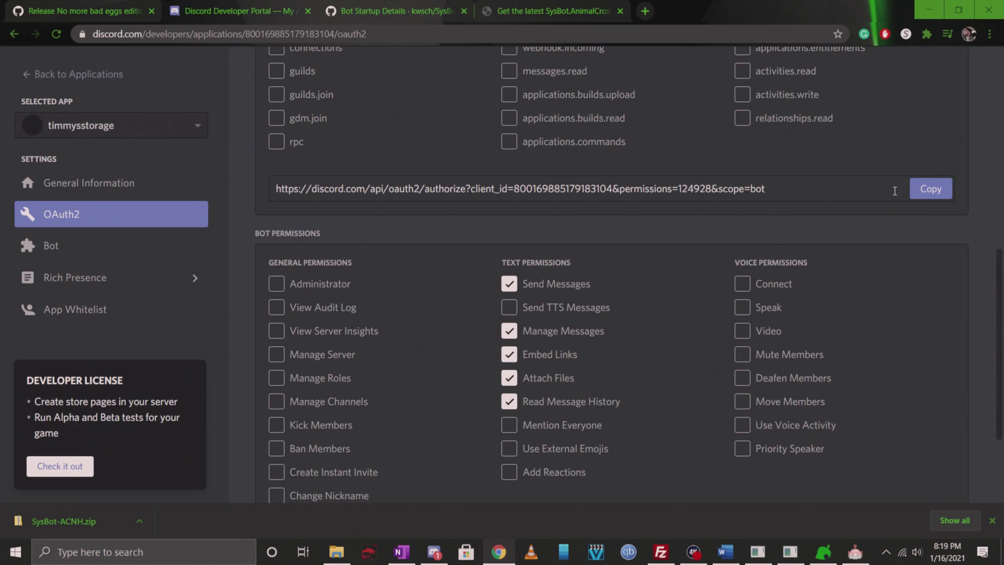
left_click(930, 195)
left_click(648, 13)
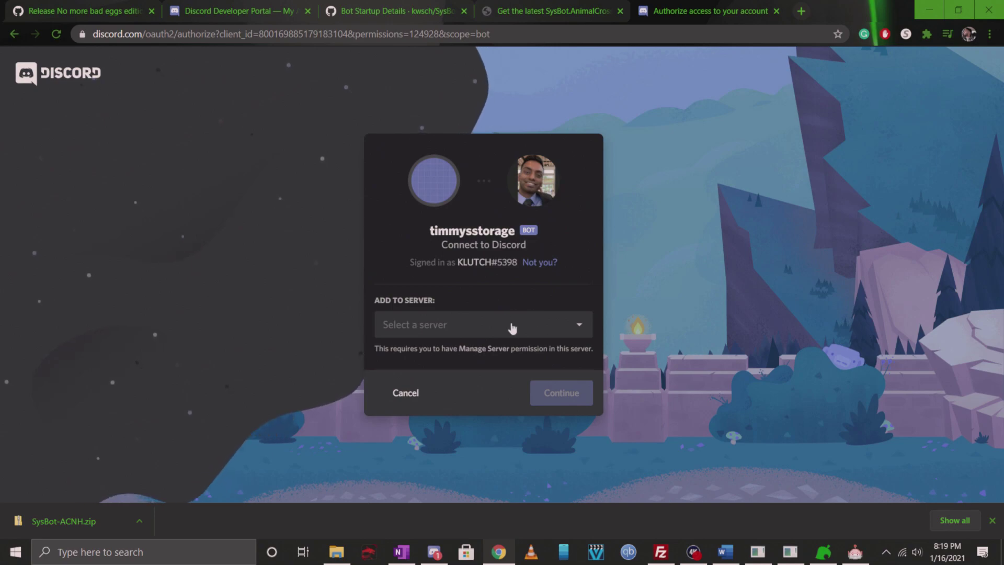
Open the server list without picking a server, then close the authorization tab.
left_click(574, 325)
left_click(579, 325)
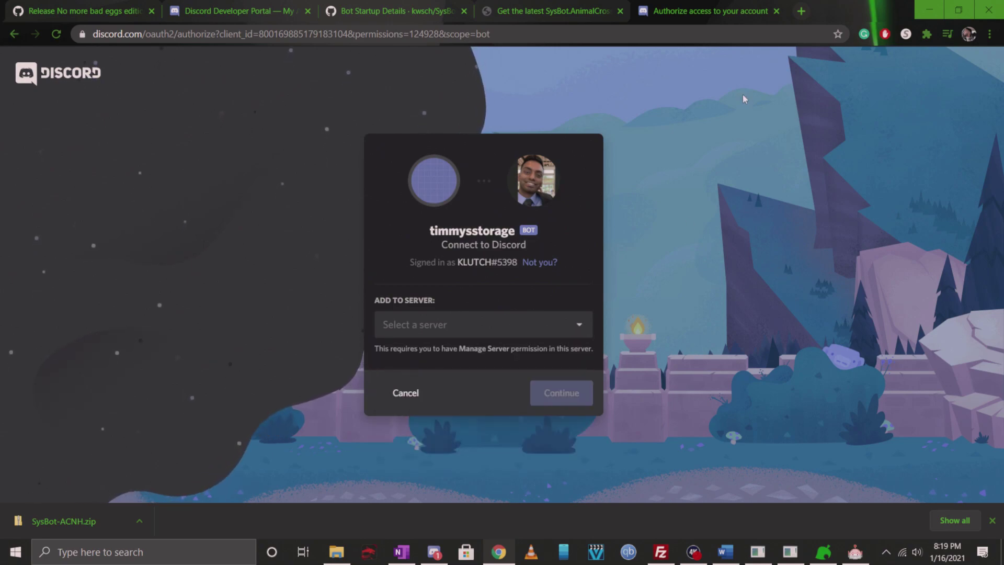
left_click(777, 11)
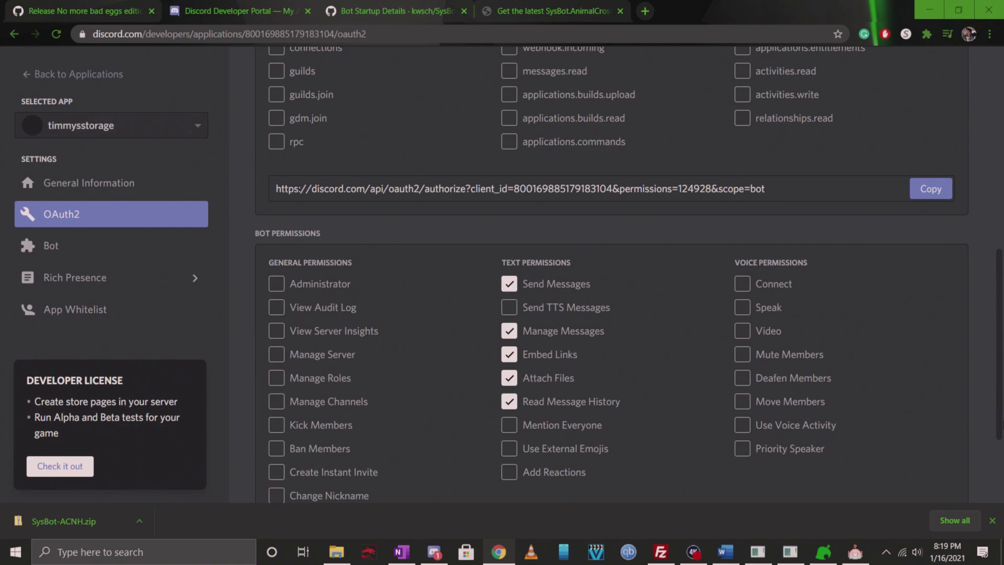
scroll(837, 293, "up", 4)
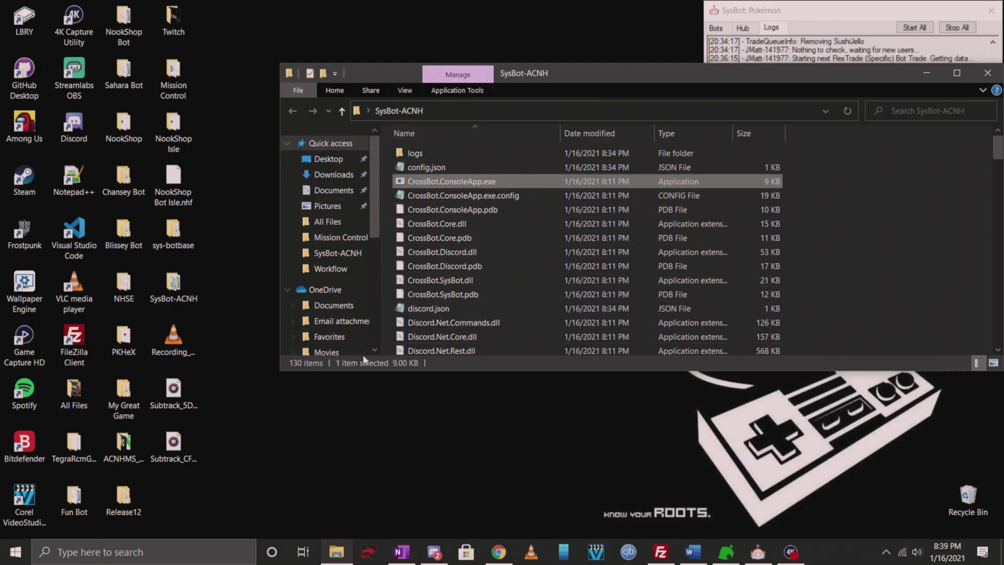
Run CrossBot.ConsoleApp.exe until the Discord gateway is Ready, then switch to Discord.
double_click(471, 181)
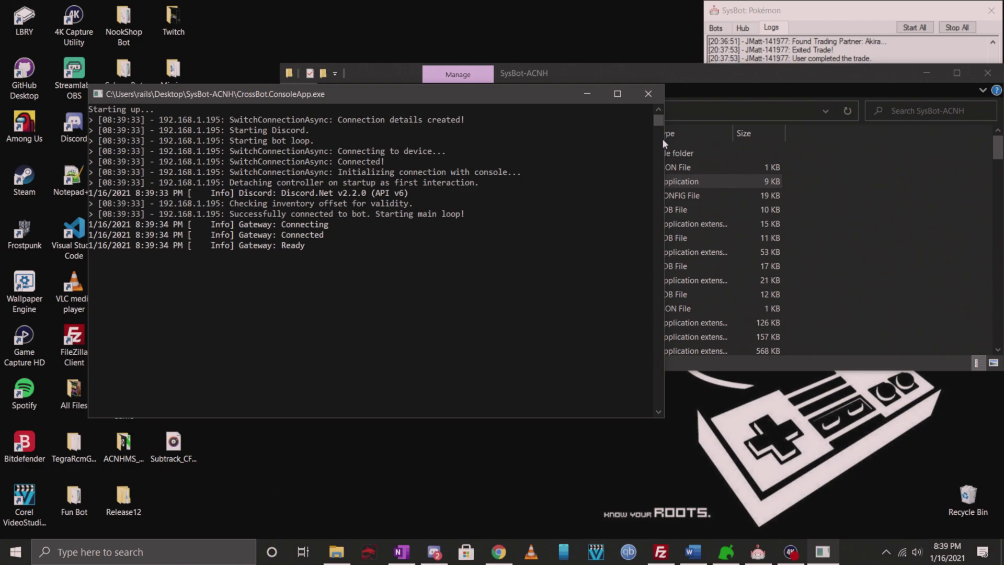
left_click(435, 550)
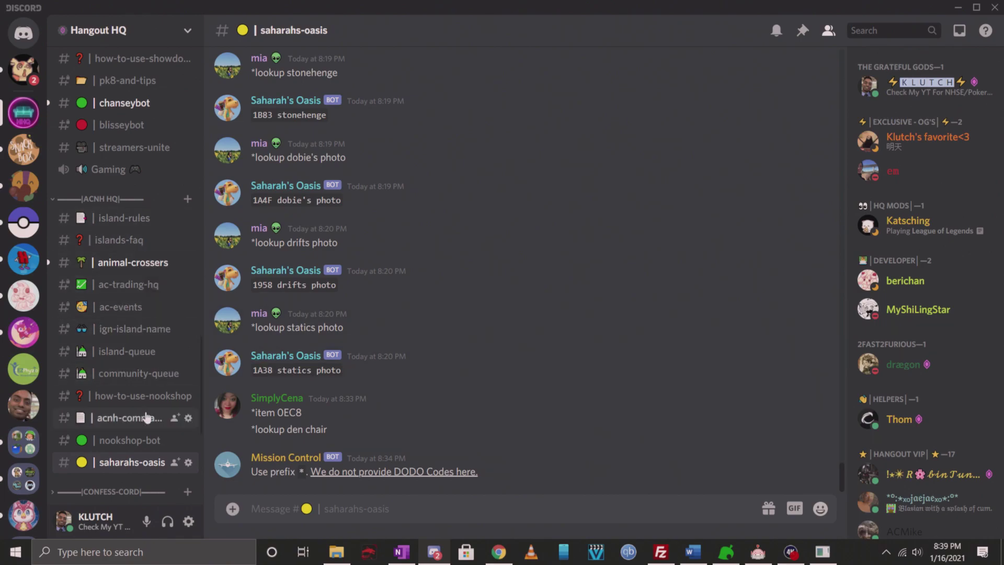
Switch to the #nookshop-bot channel to see NookShop's earlier drop and clean replies.
scroll(147, 409, "down", 3)
scroll(147, 409, "up", 5)
scroll(149, 403, "down", 2)
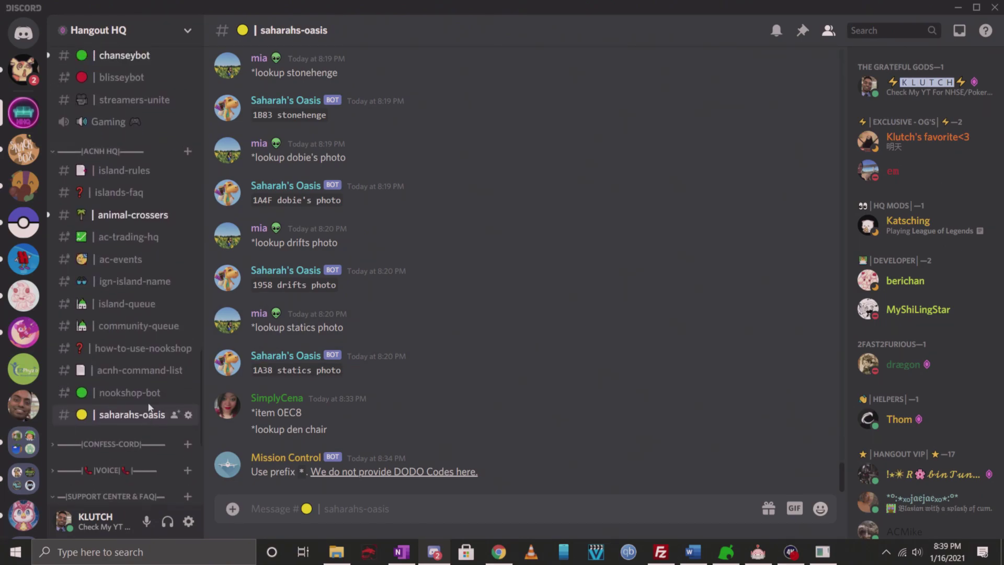
scroll(130, 444, "up", 1)
left_click(130, 442)
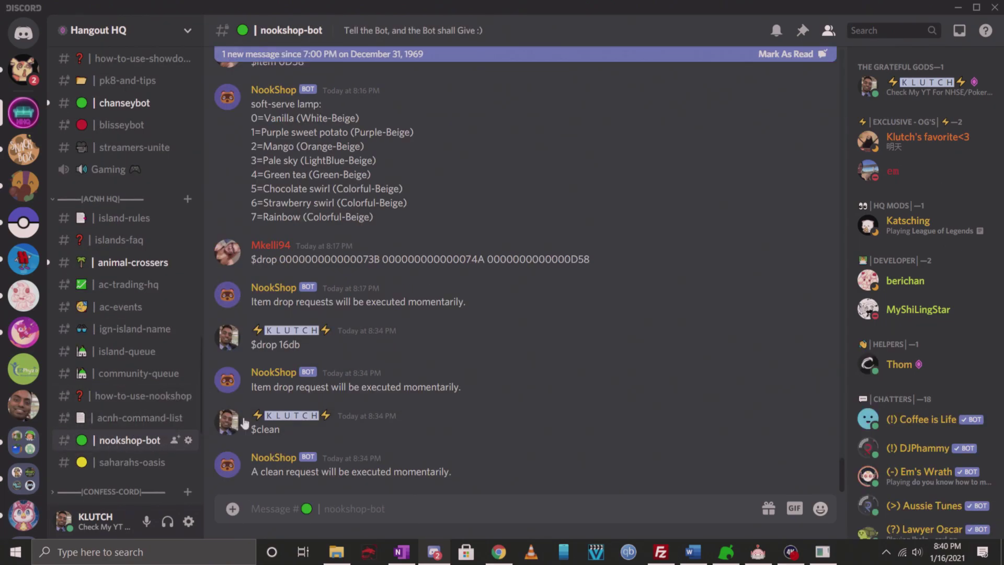
Review the channel's permissions for the Animal Crossing Trader and NookShop Resident roles without changing them.
left_click(188, 440)
left_click(210, 101)
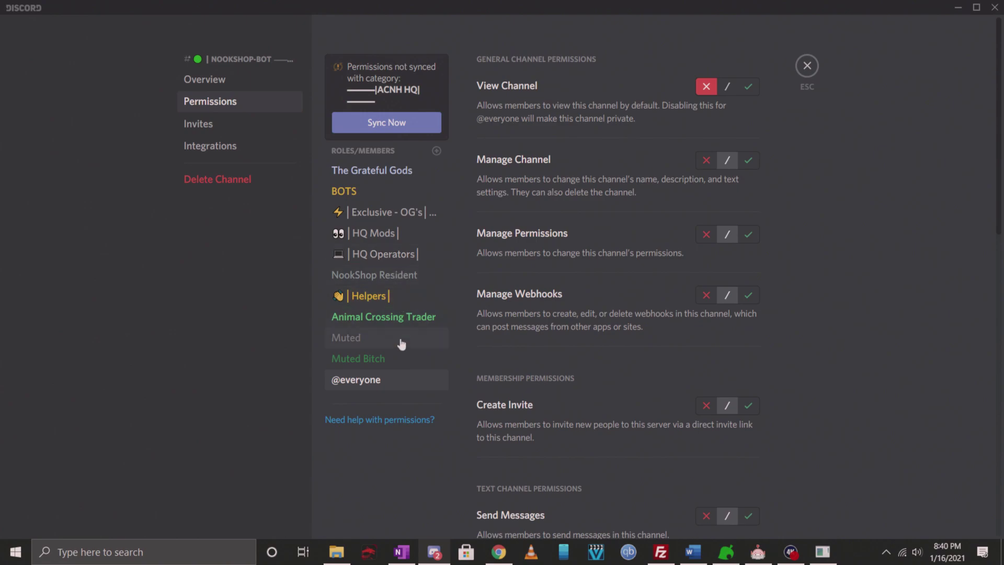
left_click(403, 323)
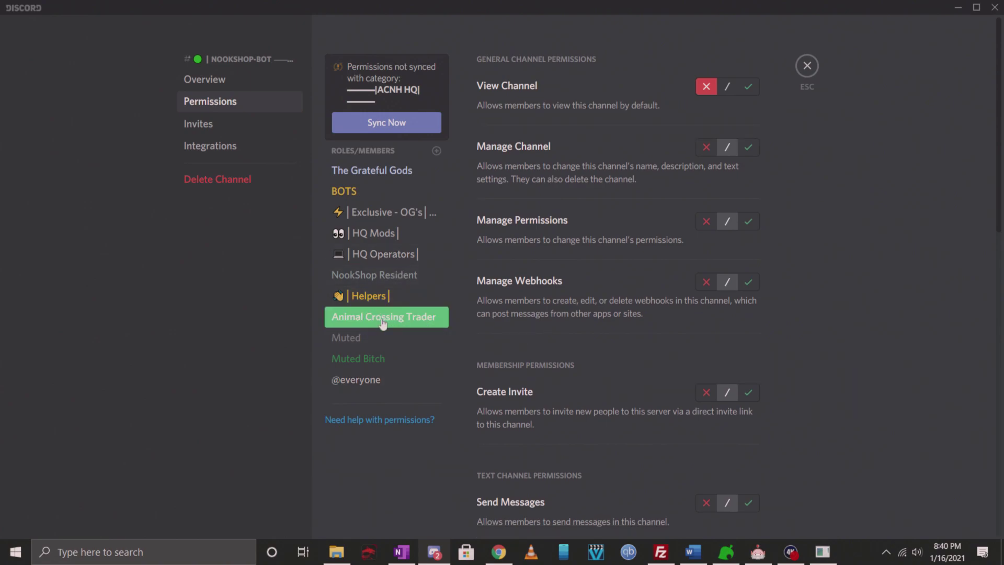
left_click(390, 276)
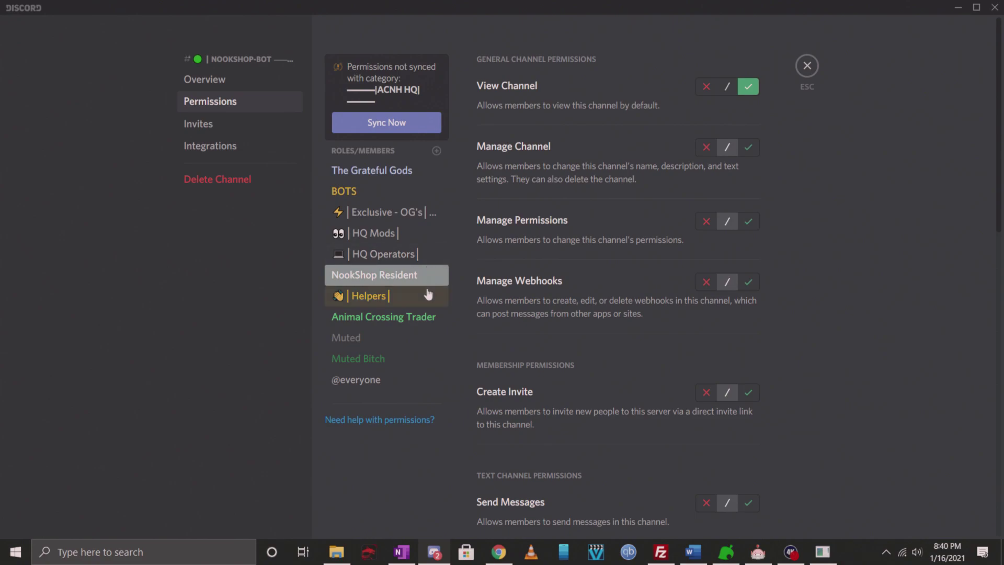
left_click(807, 66)
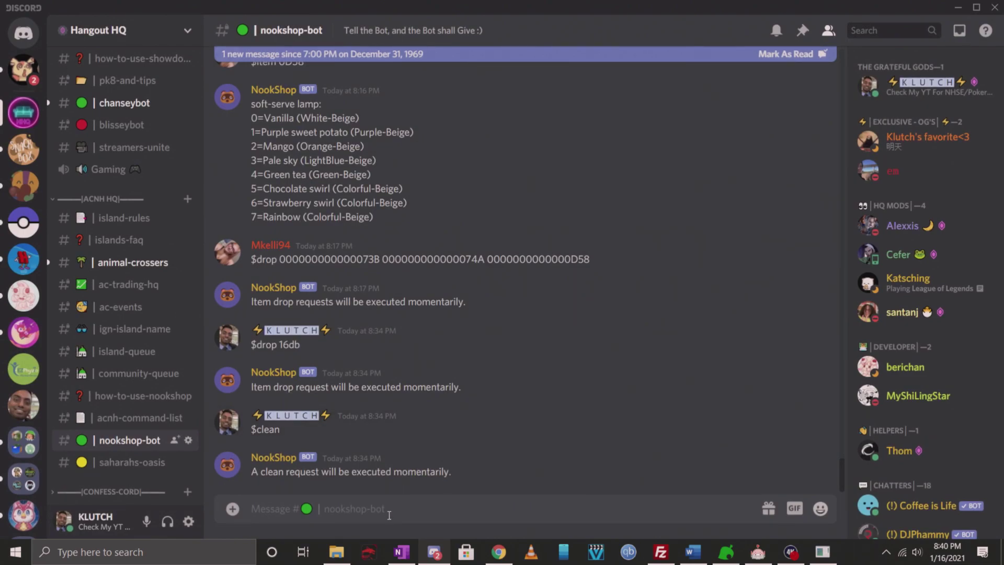
Send the $drop 16db and $clean commands to the bot in #nookshop-bot.
type("$d")
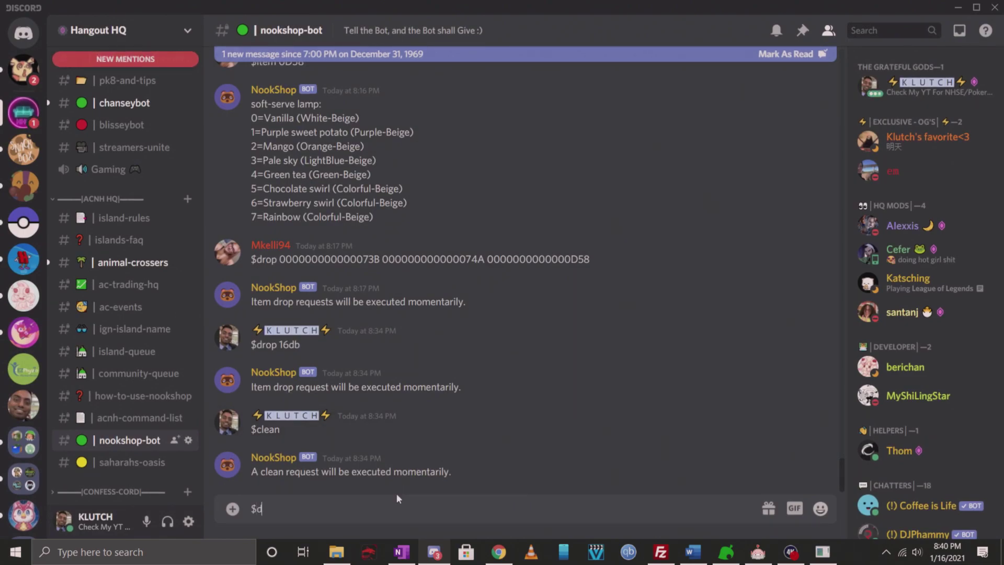
type("rop 16db")
key("Return")
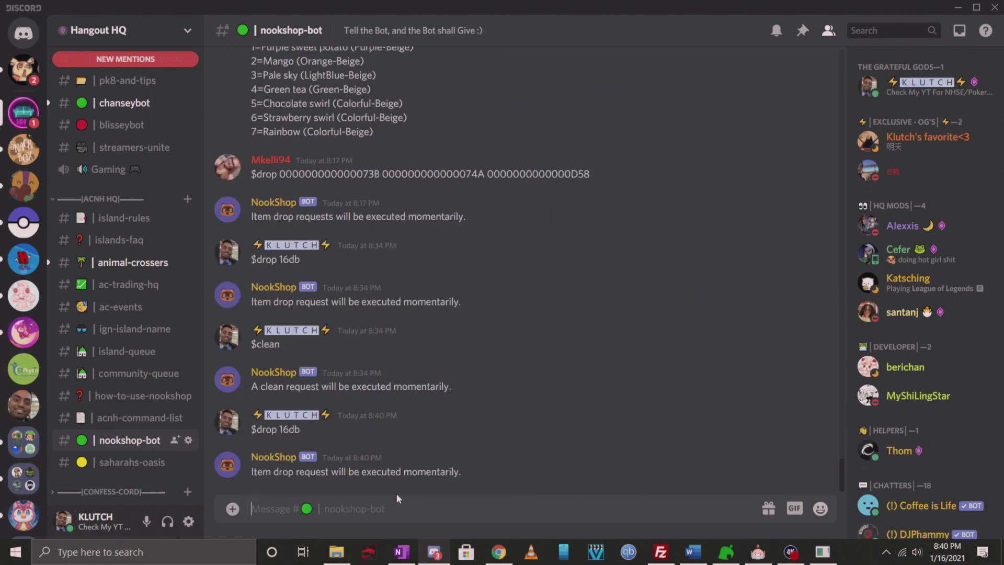
type("$clean")
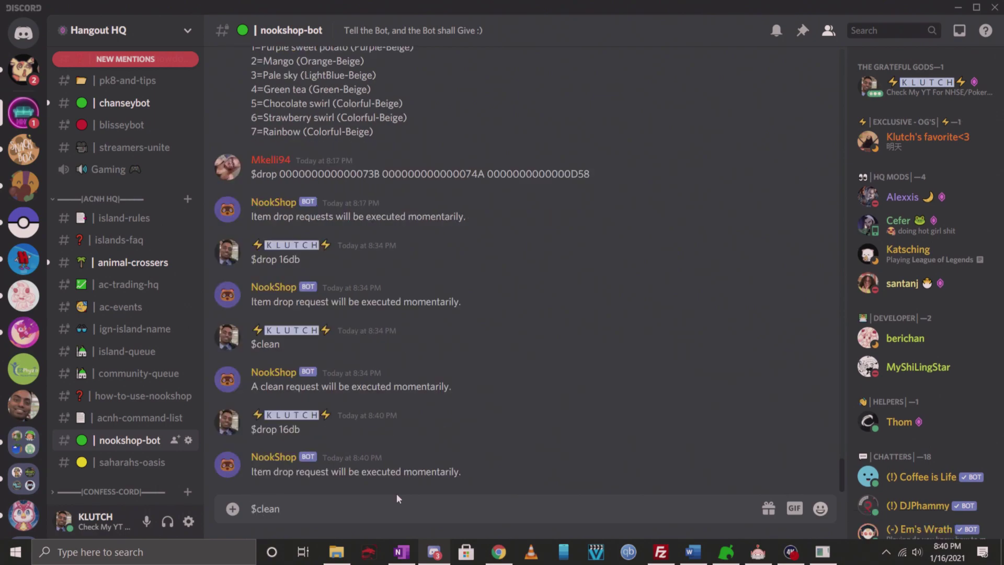
key("Return")
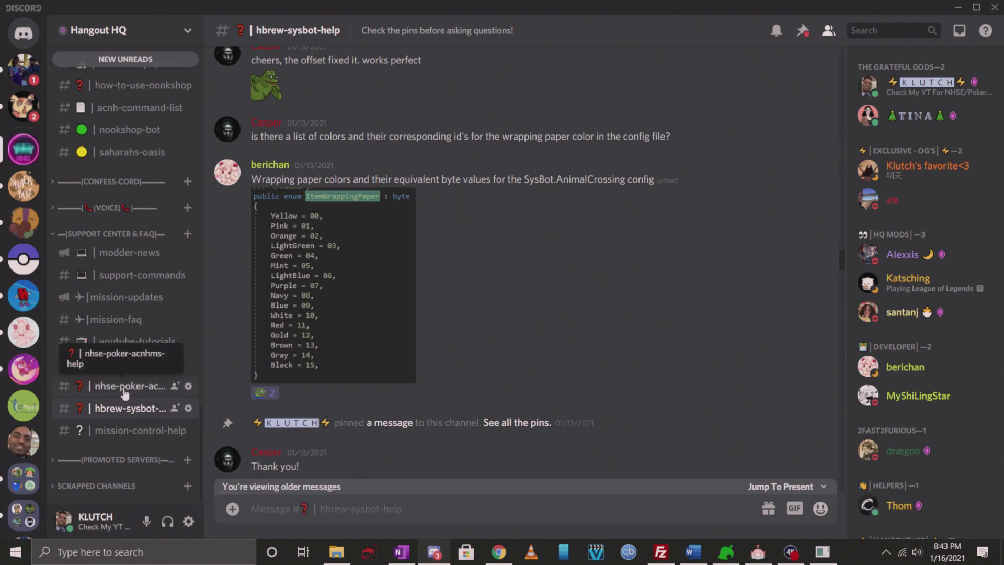
Switch to #nhse-poker-acnhms-help and scroll through its recent NHSE and Poker questions.
left_click(131, 387)
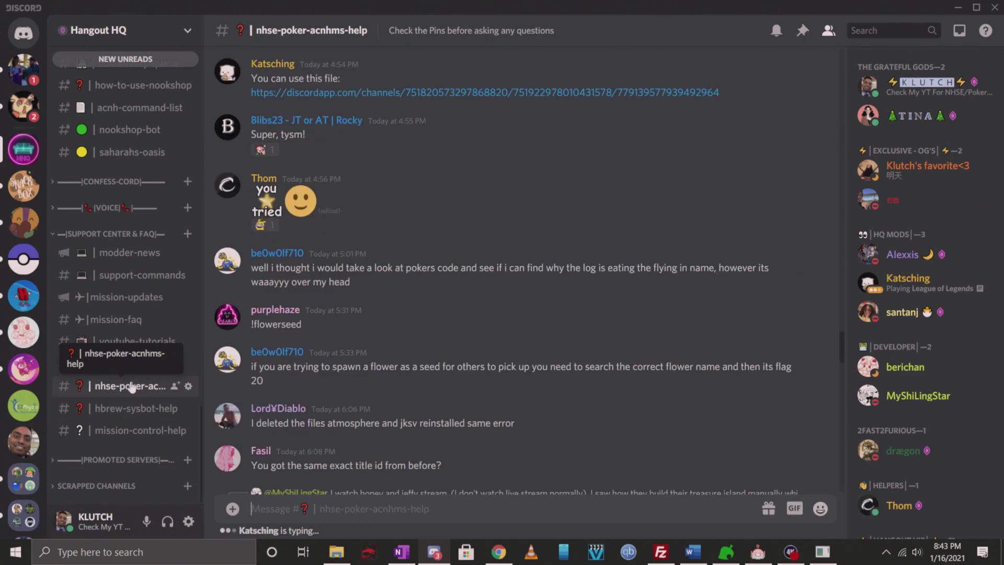
scroll(461, 454, "up", 15)
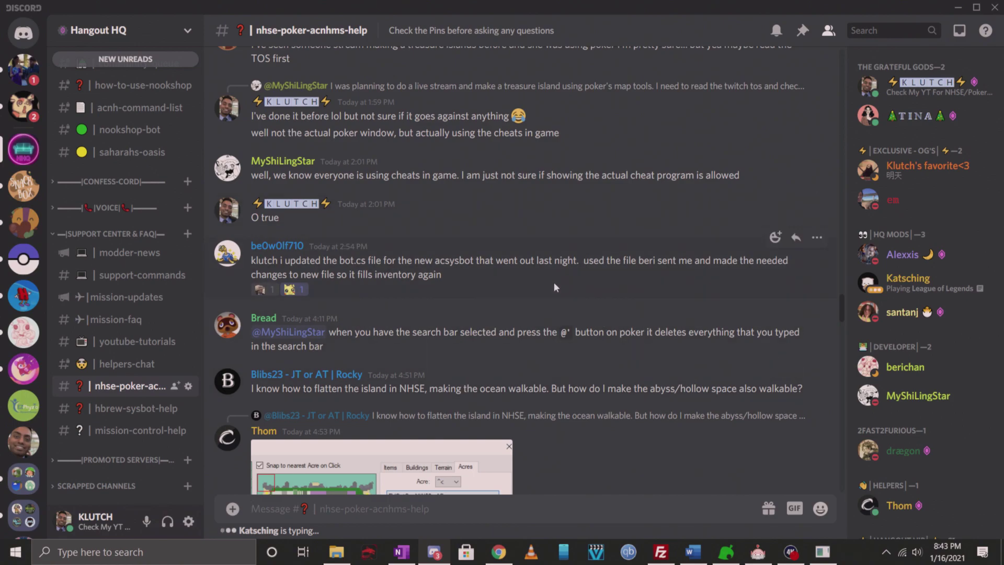
scroll(554, 285, "down", 6)
scroll(554, 285, "down", 10)
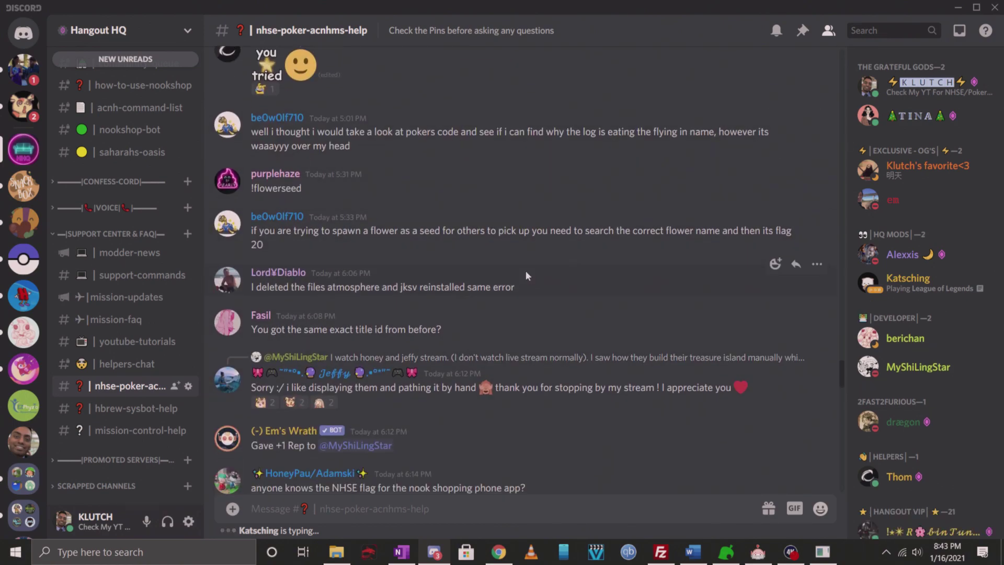
scroll(554, 298, "down", 5)
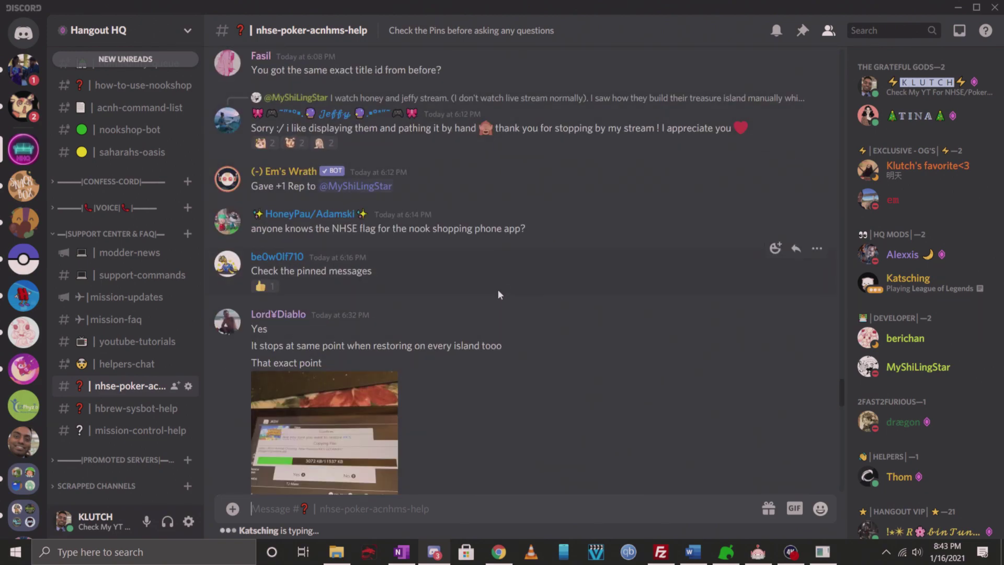